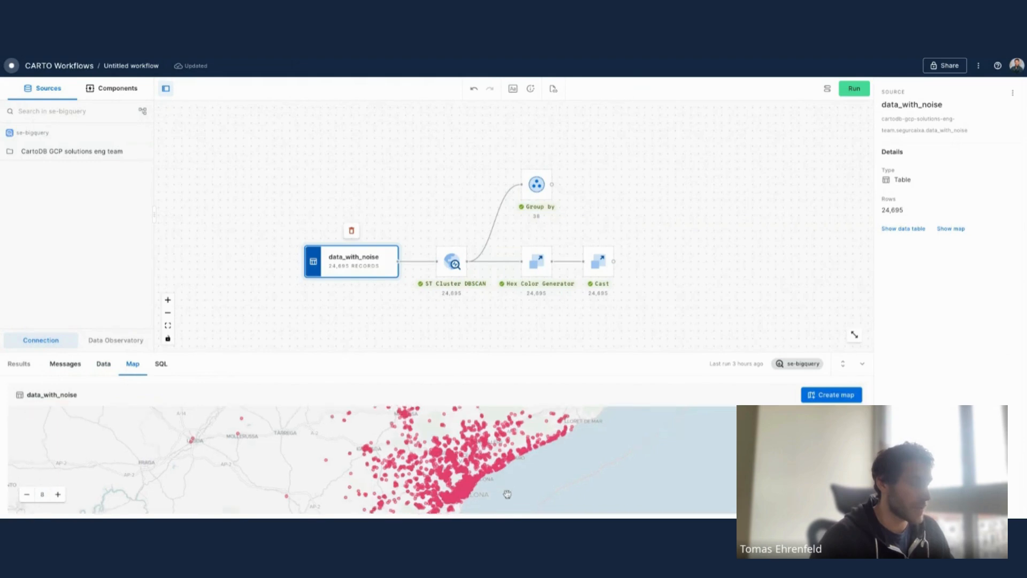
- Inspect the data_with_noise points around Barcelona on the map and the search radius and minimum geographies settings of ST Cluster DBSCAN
{"action": "scroll", "coordinate": [473, 471], "scroll_direction": "up", "scroll_amount": 3}
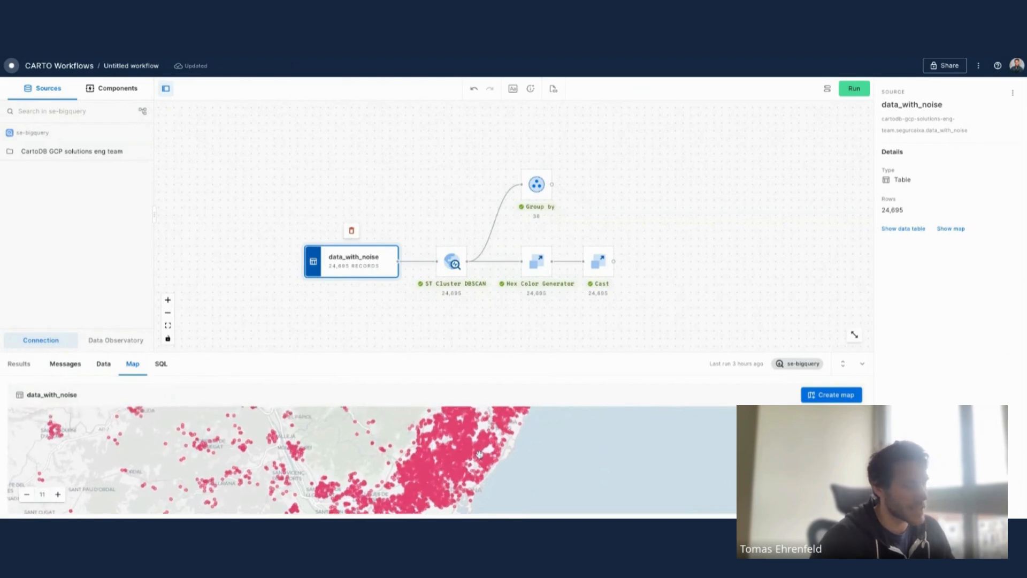
{"action": "mouse_move", "coordinate": [479, 454]}
{"action": "left_mouse_down"}
{"action": "mouse_move", "coordinate": [464, 471]}
{"action": "mouse_move", "coordinate": [469, 456]}
{"action": "left_mouse_up"}
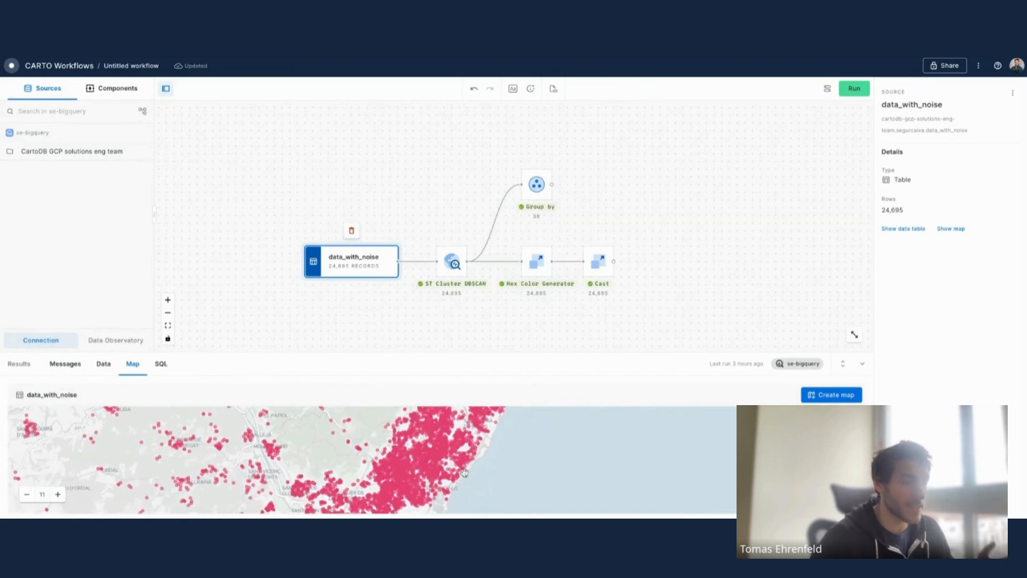
{"action": "left_click", "coordinate": [451, 261]}
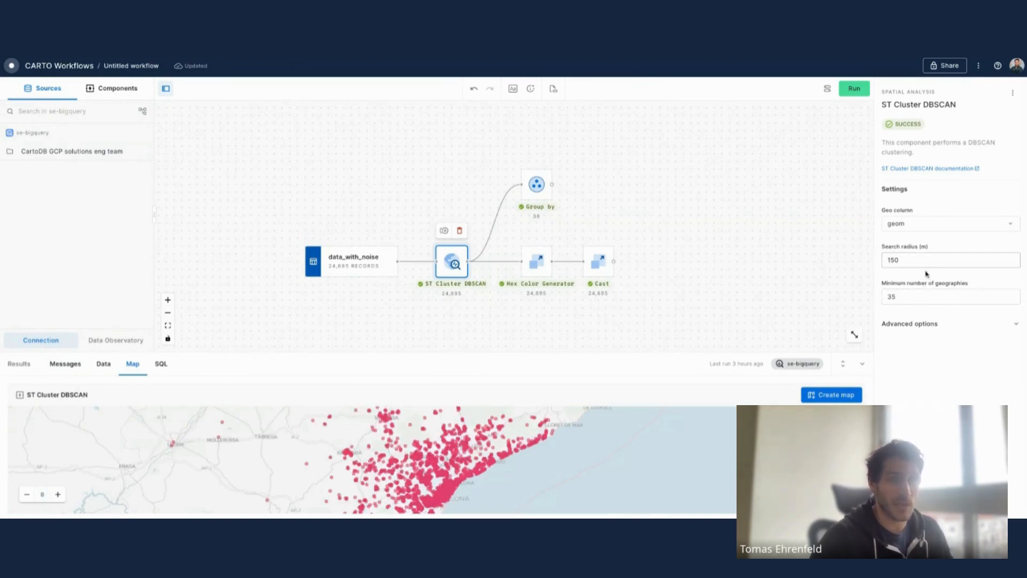
{"action": "double_click", "coordinate": [921, 263]}
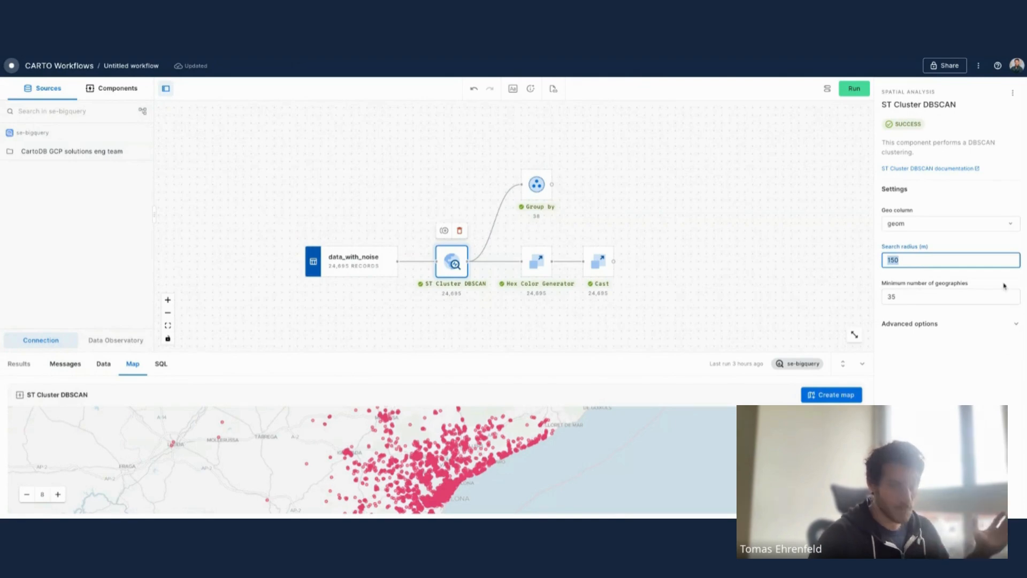
{"action": "left_click", "coordinate": [948, 296]}
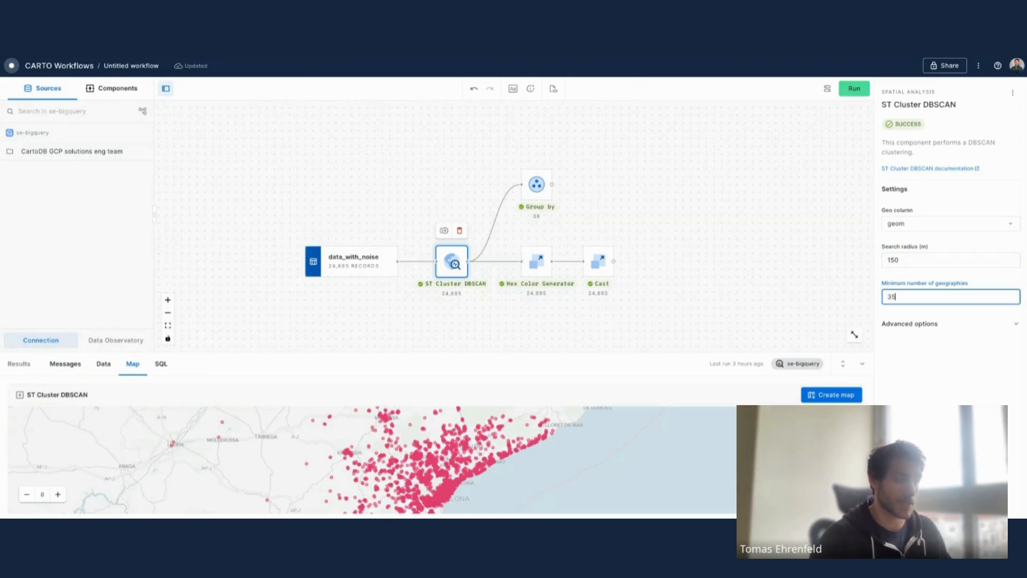
- Review the output tables of the ST Cluster DBSCAN, Group by and Hex Color Generator components
{"action": "left_click", "coordinate": [102, 364]}
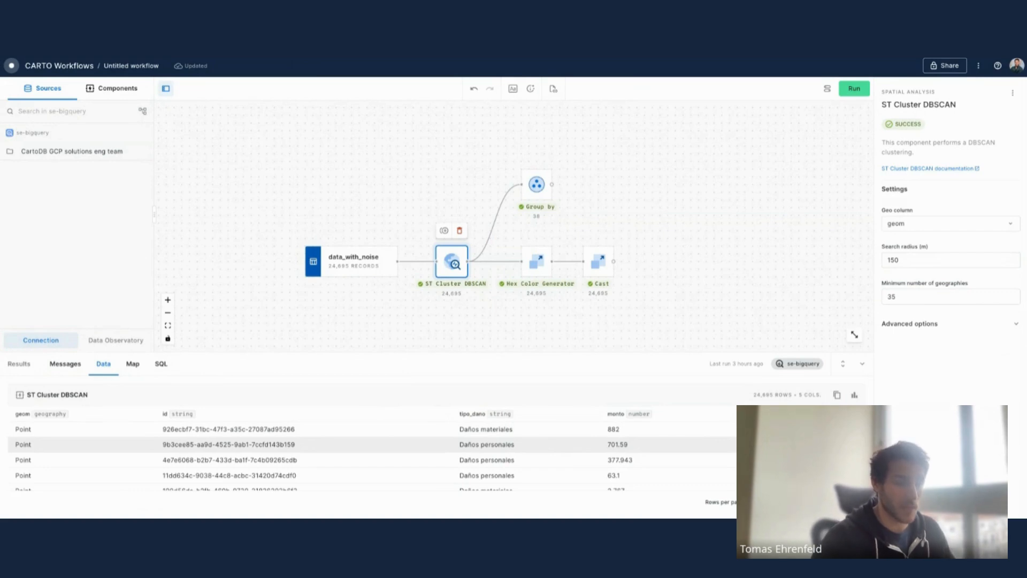
{"action": "left_click", "coordinate": [535, 181]}
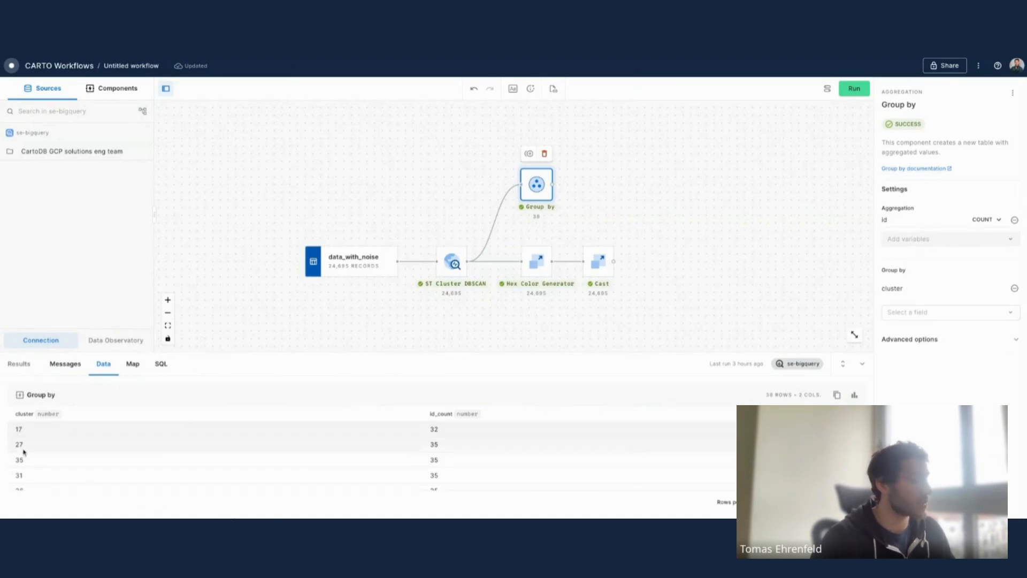
{"action": "scroll", "coordinate": [431, 439], "scroll_direction": "down", "scroll_amount": 10}
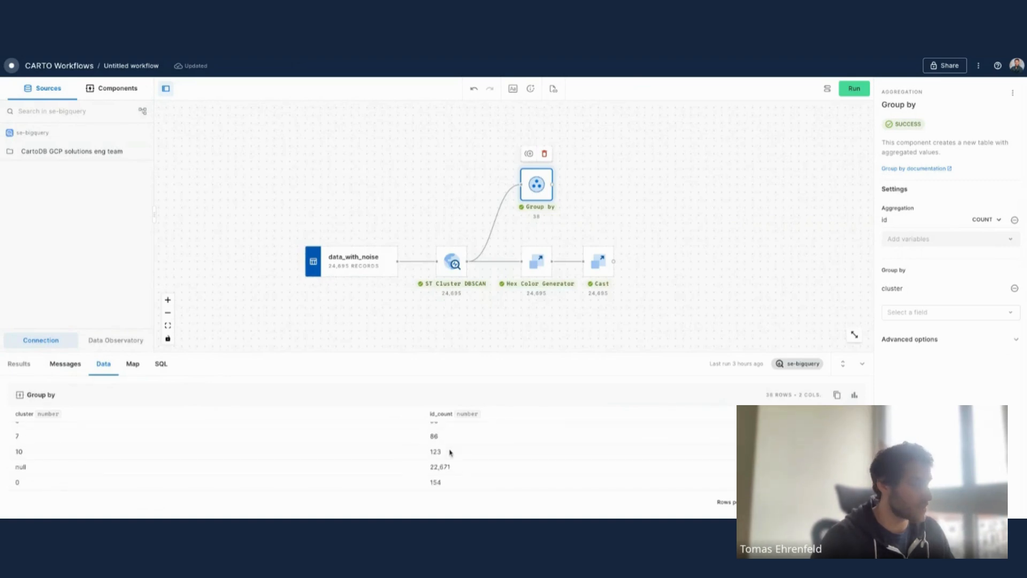
{"action": "left_click", "coordinate": [539, 266]}
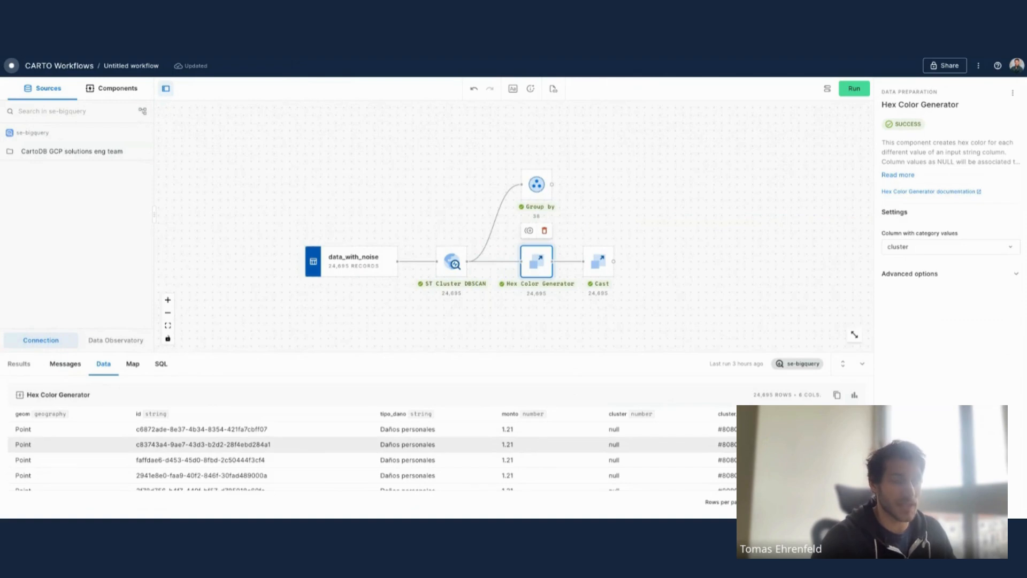
- Preview the Cast component's output on the map and create a Builder map from it
{"action": "left_click", "coordinate": [596, 262]}
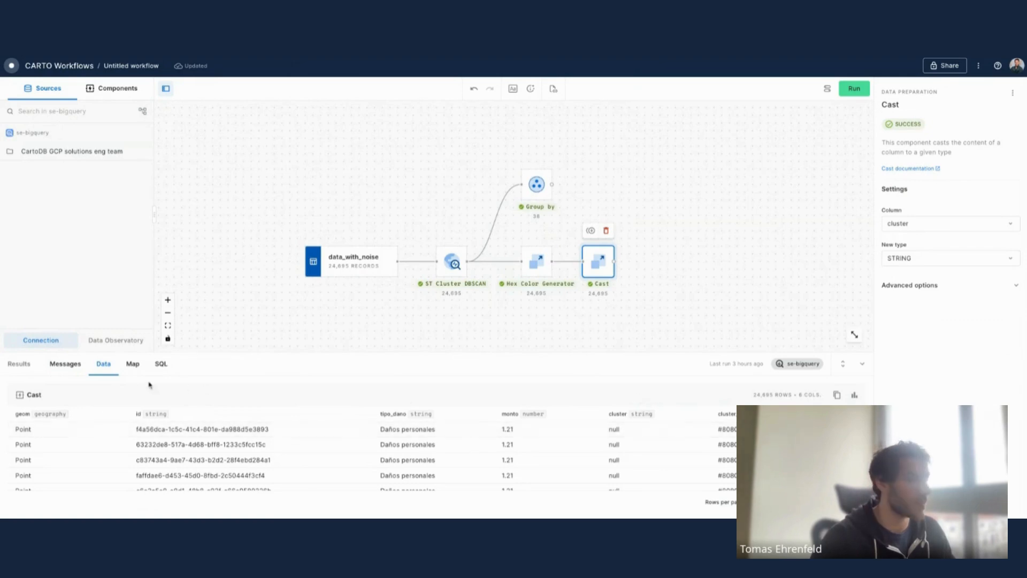
{"action": "left_click", "coordinate": [133, 364]}
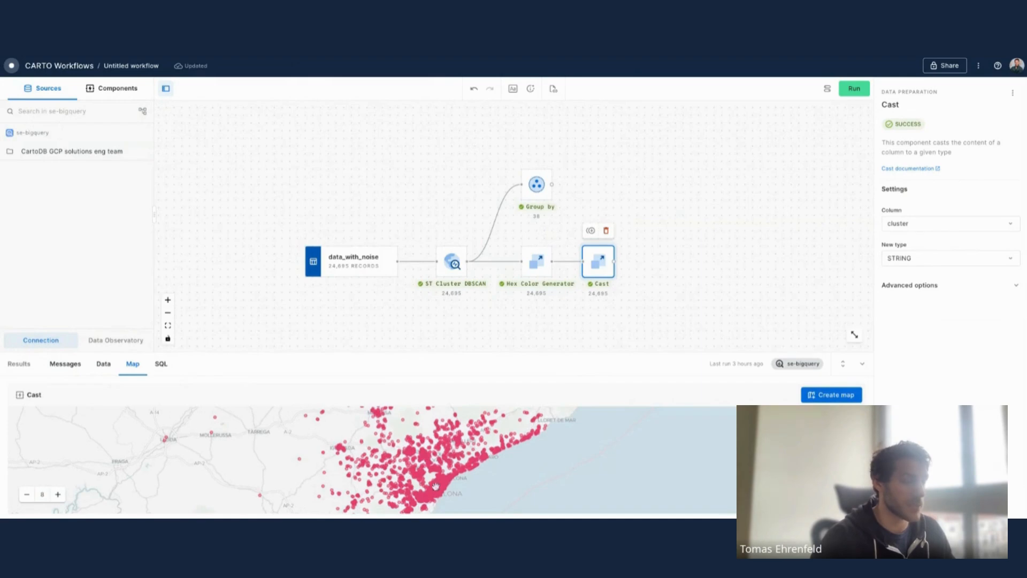
{"action": "left_click", "coordinate": [831, 394]}
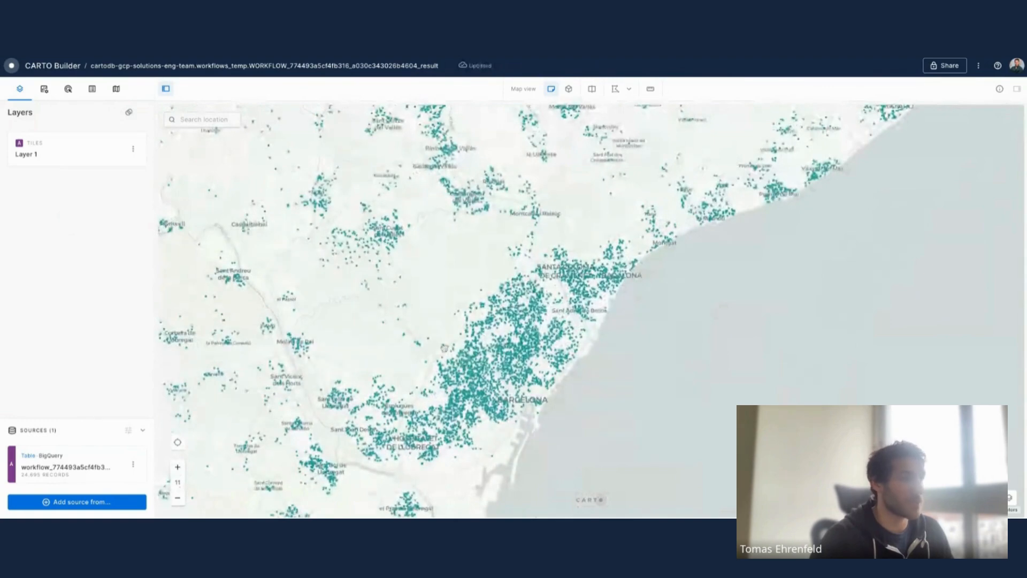
- Base Layer 1's fill color on the Cluster_hex_color field
{"action": "left_click", "coordinate": [26, 152]}
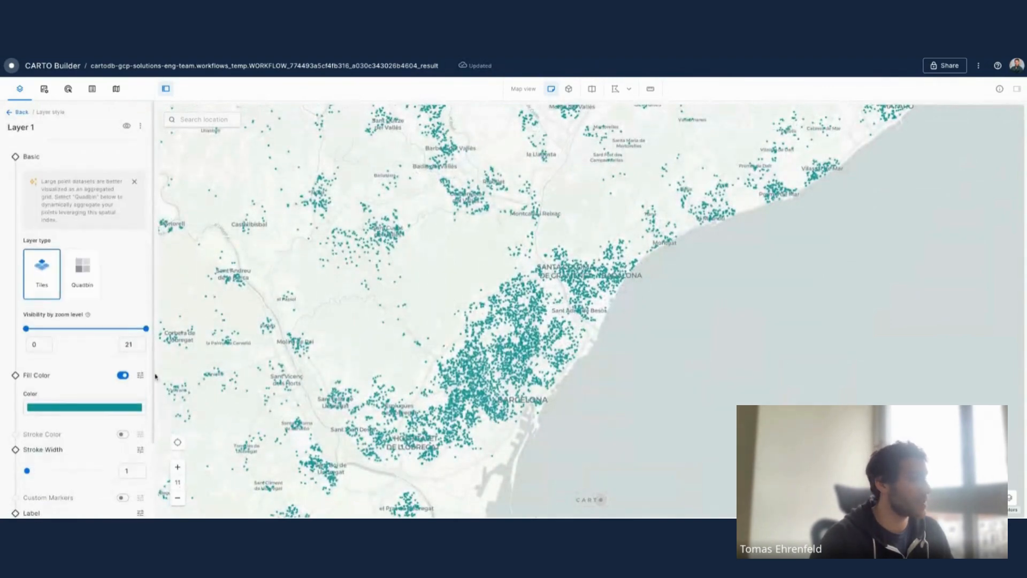
{"action": "left_click", "coordinate": [140, 375]}
{"action": "scroll", "coordinate": [94, 375], "scroll_direction": "down", "scroll_amount": 3}
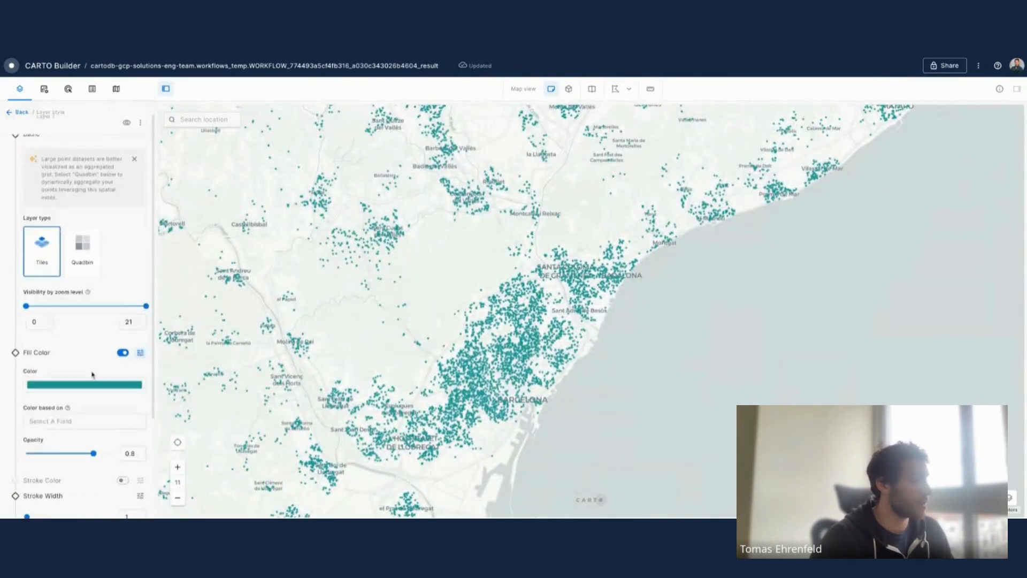
{"action": "left_click", "coordinate": [86, 306]}
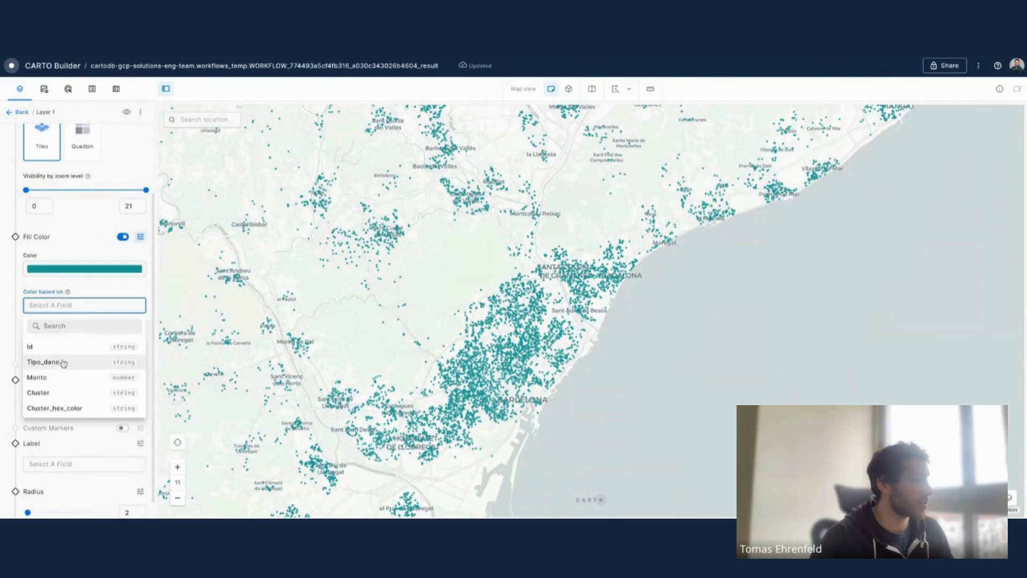
{"action": "left_click", "coordinate": [70, 409]}
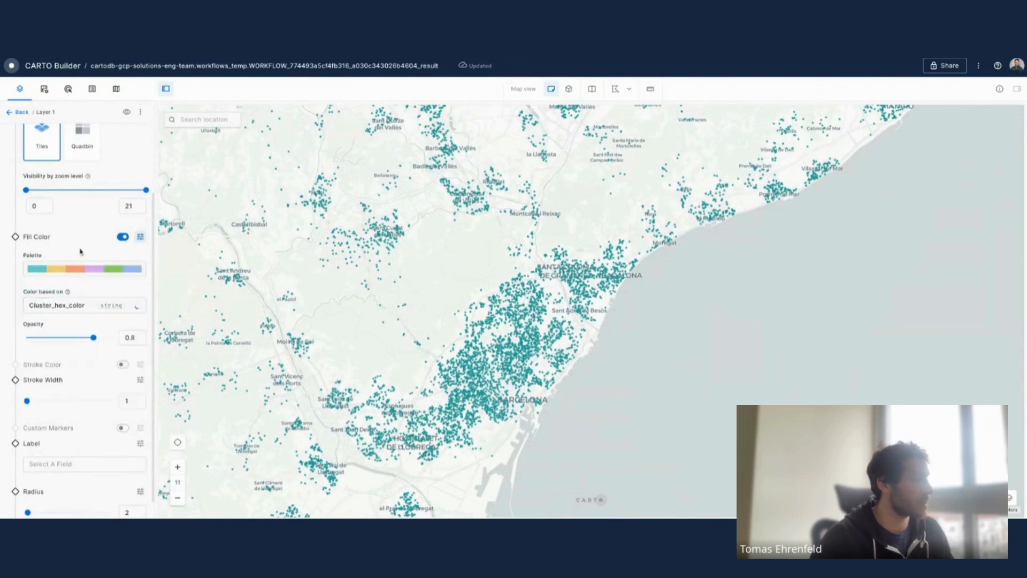
- Set the fill palette type to HexColor with Cluster_hex_color as the color field, and inspect the colored clusters around Barcelona
{"action": "left_click", "coordinate": [79, 276]}
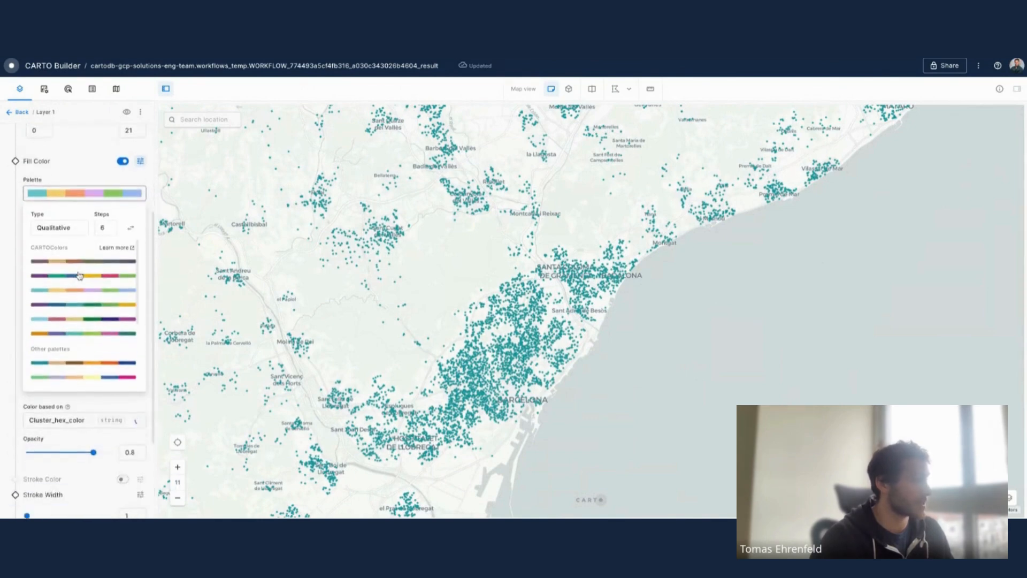
{"action": "left_click", "coordinate": [63, 230]}
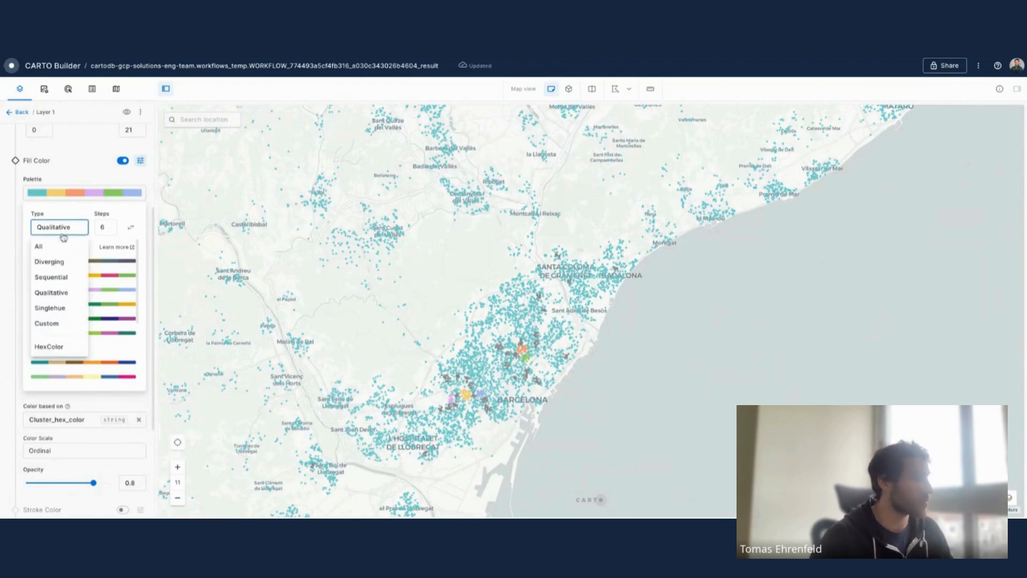
{"action": "left_click", "coordinate": [54, 348]}
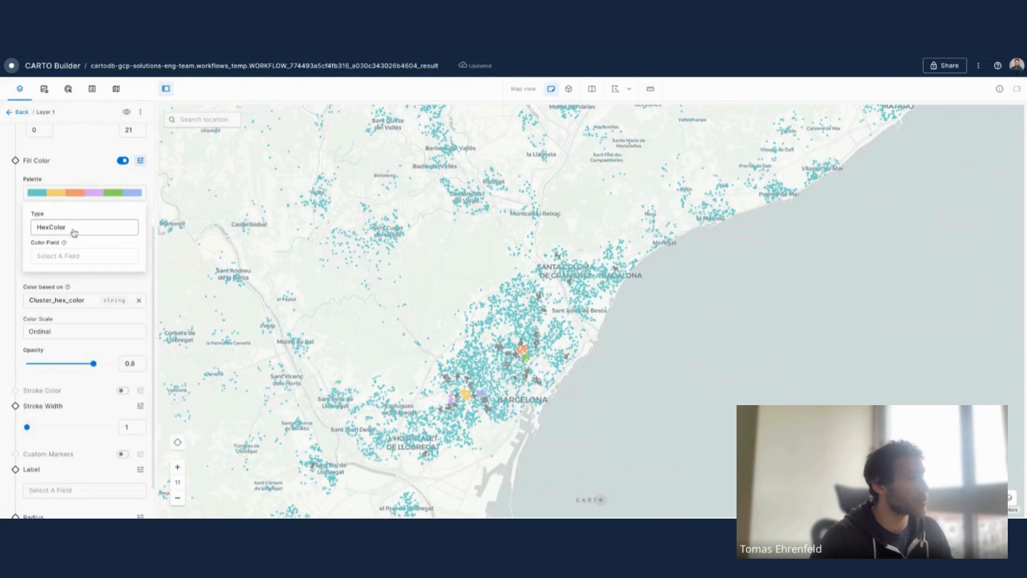
{"action": "left_click", "coordinate": [75, 256]}
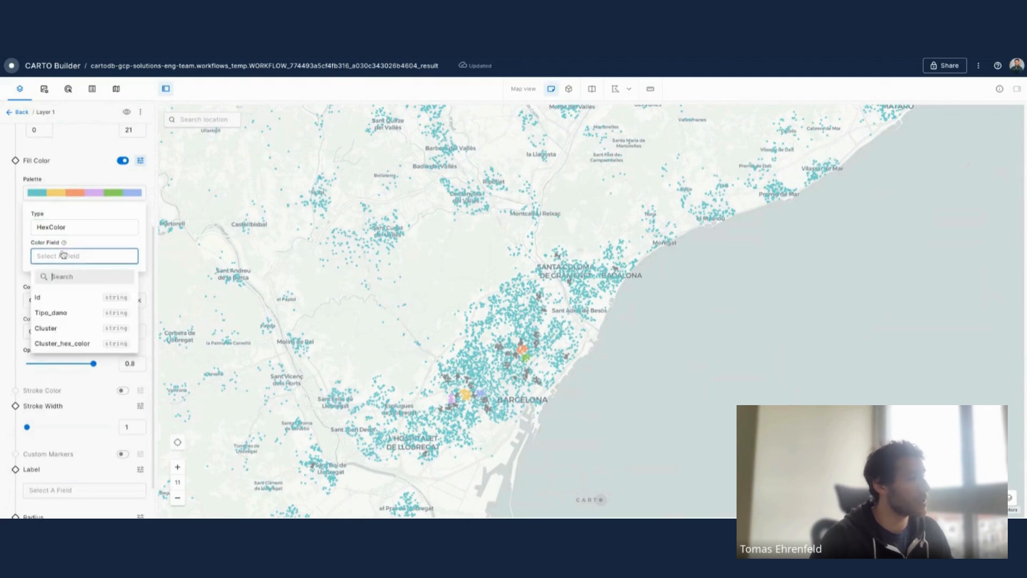
{"action": "left_click", "coordinate": [64, 343]}
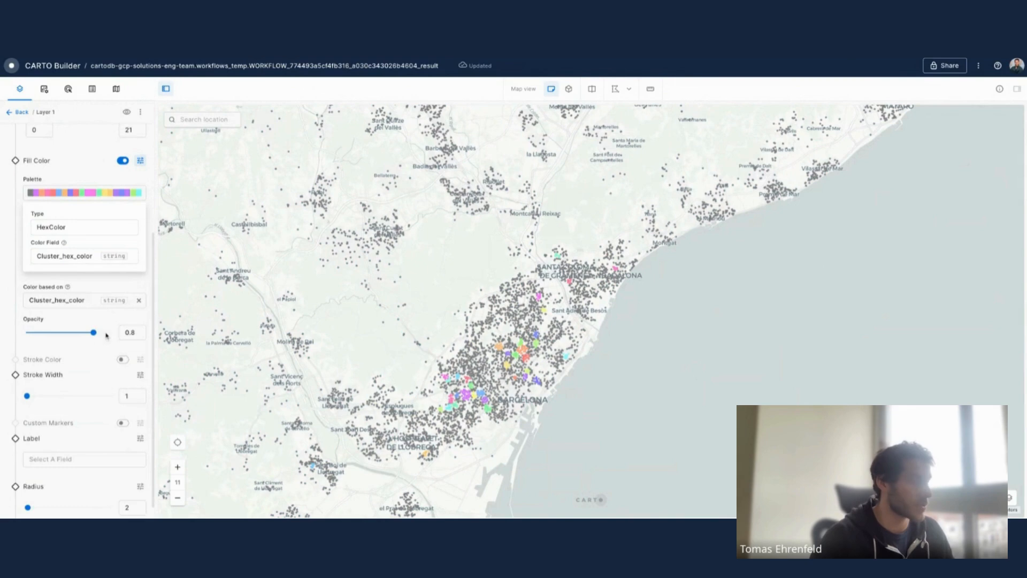
{"action": "left_click", "coordinate": [11, 277]}
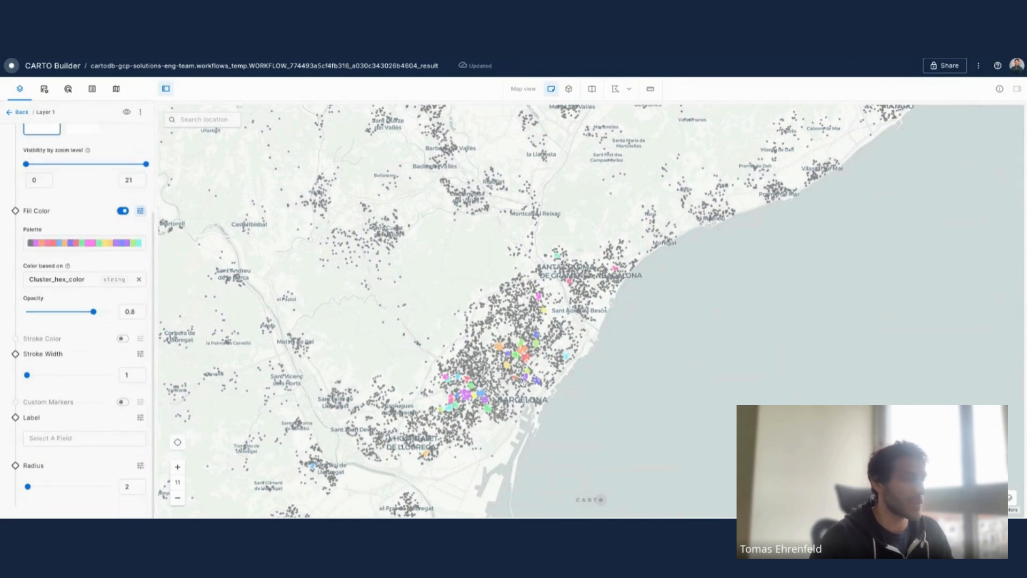
{"action": "scroll", "coordinate": [523, 383], "scroll_direction": "up", "scroll_amount": 3}
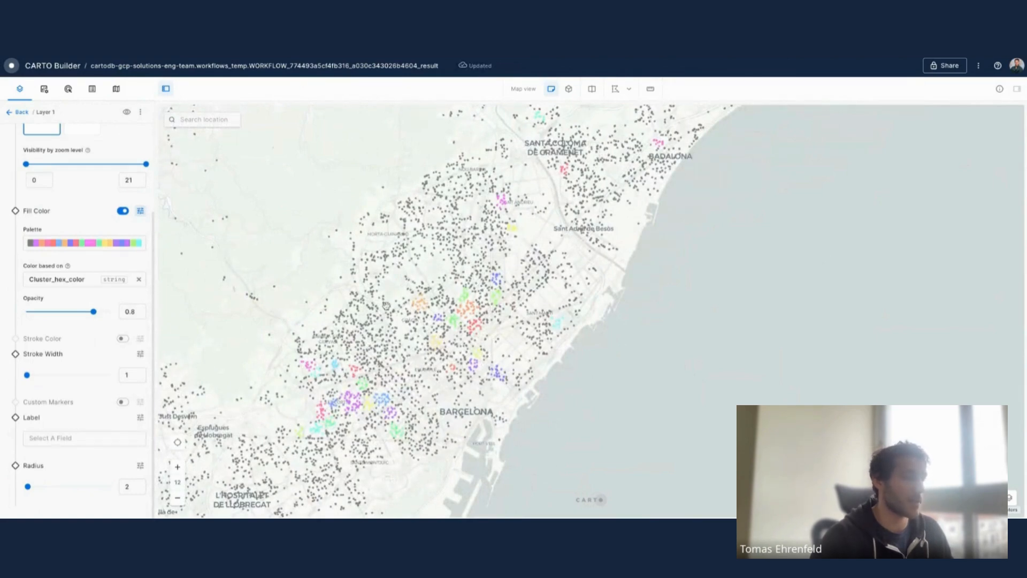
{"action": "scroll", "coordinate": [385, 305], "scroll_direction": "down", "scroll_amount": 2}
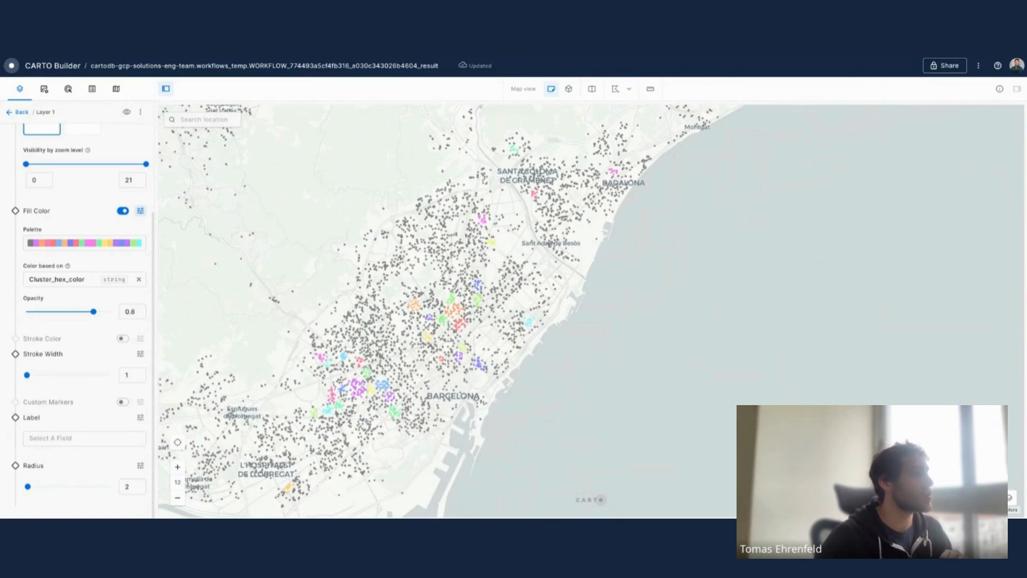
- Switch to the BigQuery console, run the st_clusterdbscan query in Untitled 2, and enlarge the query editor
{"action": "key", "text": "ctrl+Tab"}
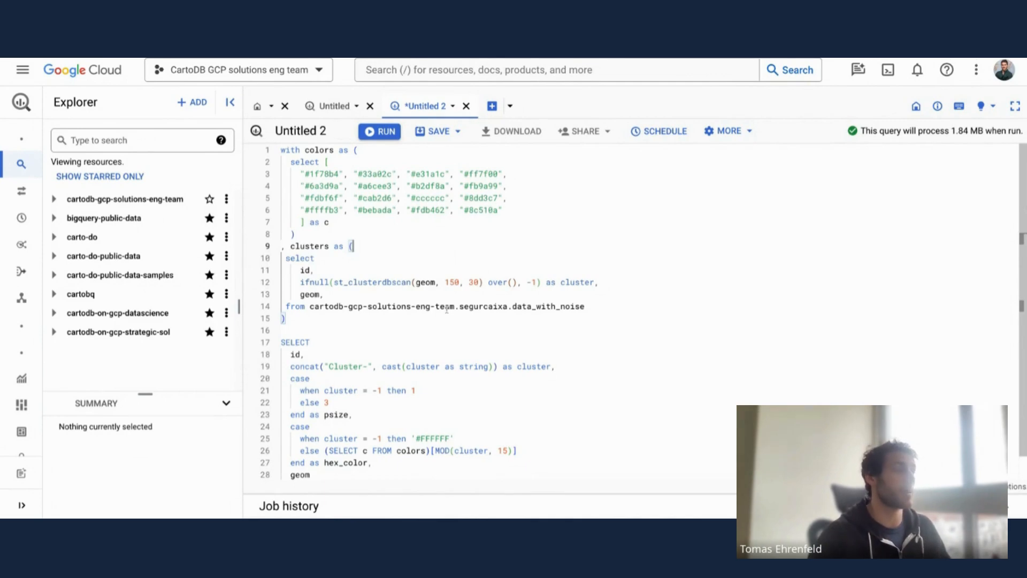
{"action": "scroll", "coordinate": [453, 333], "scroll_direction": "down", "scroll_amount": 1}
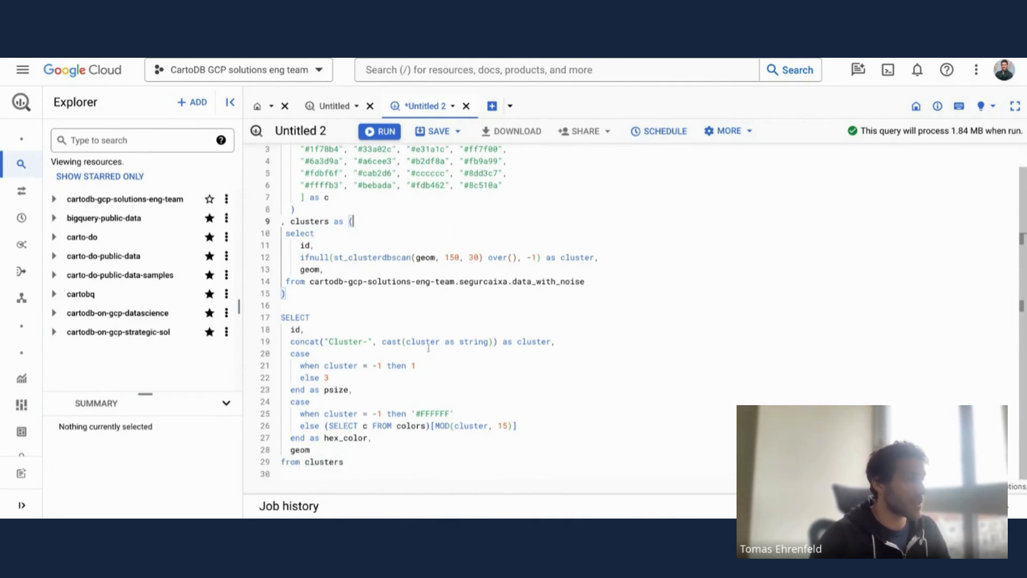
{"action": "scroll", "coordinate": [336, 336], "scroll_direction": "up", "scroll_amount": 2}
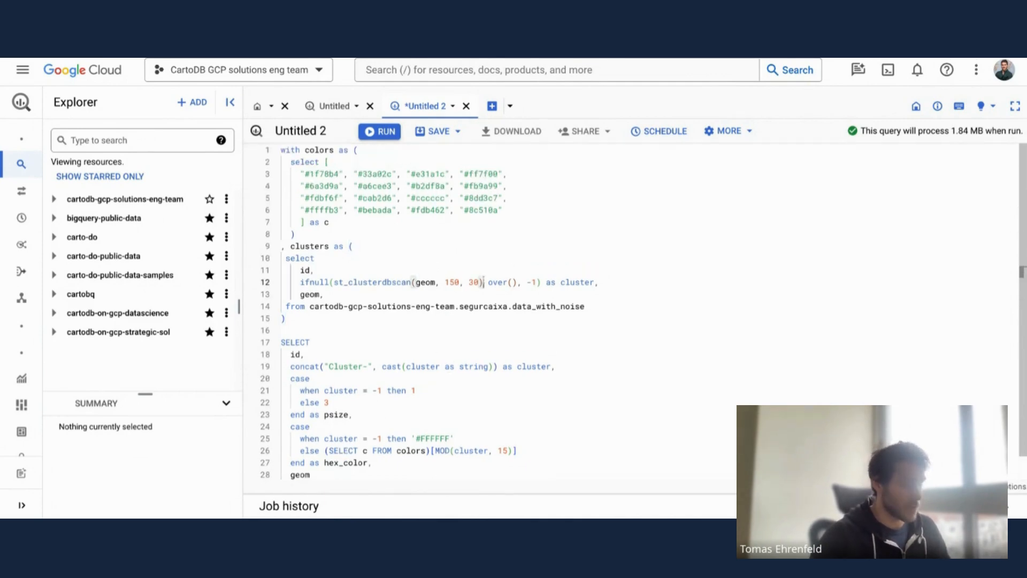
{"action": "key", "text": "super+Return"}
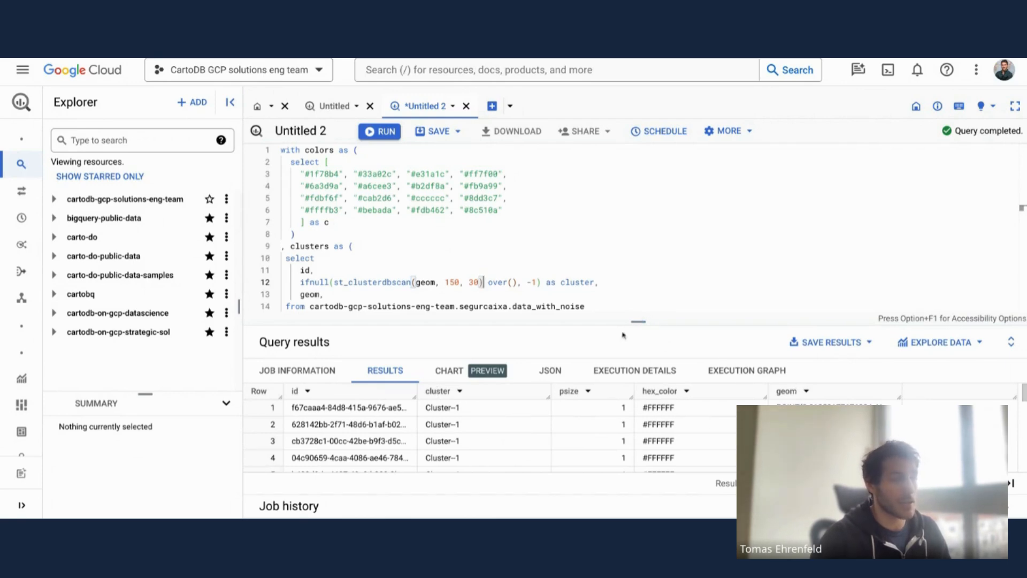
{"action": "left_click_drag", "start_coordinate": [635, 325], "coordinate": [635, 420]}
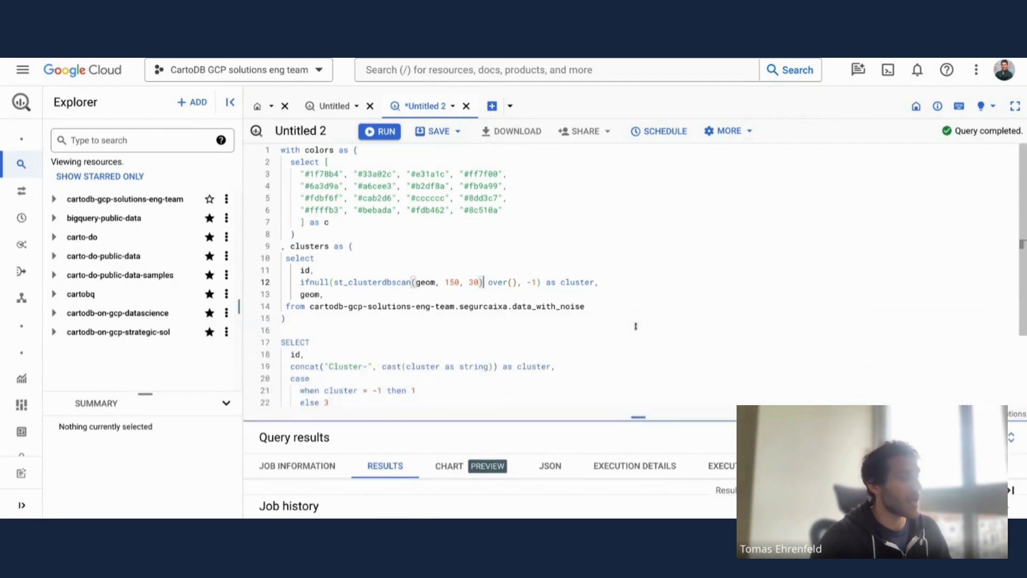
- Examine the query's color array and the geometry, radius and minimum-points arguments of st_clusterdbscan
{"action": "left_click", "coordinate": [308, 161]}
{"action": "key", "text": "shift+Down"}
{"action": "key", "text": "shift+Down"}
{"action": "key", "text": "shift+Down"}
{"action": "key", "text": "shift+Down"}
{"action": "key", "text": "shift+Down"}
{"action": "key", "text": "shift+End"}
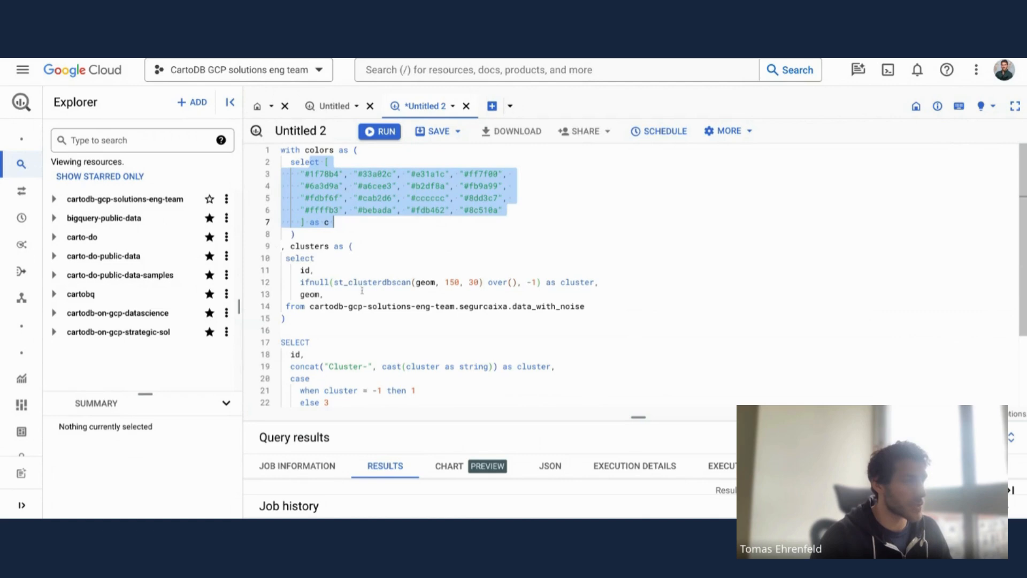
{"action": "left_click", "coordinate": [339, 289]}
{"action": "left_click_drag", "start_coordinate": [339, 283], "coordinate": [474, 281]}
{"action": "left_click", "coordinate": [481, 283]}
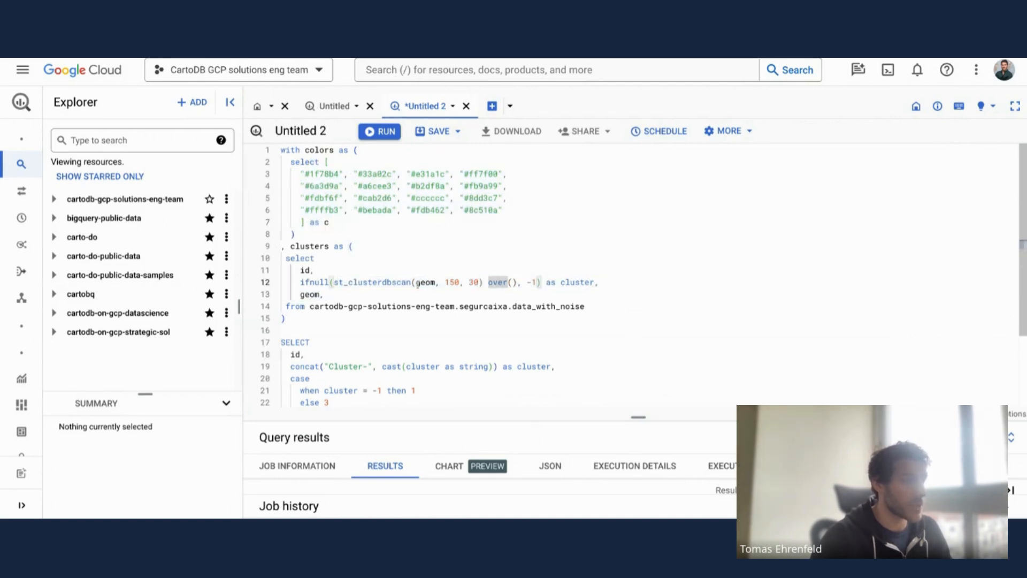
{"action": "left_click", "coordinate": [422, 282]}
{"action": "left_click", "coordinate": [445, 282]}
{"action": "left_click_drag", "start_coordinate": [445, 282], "coordinate": [479, 281]}
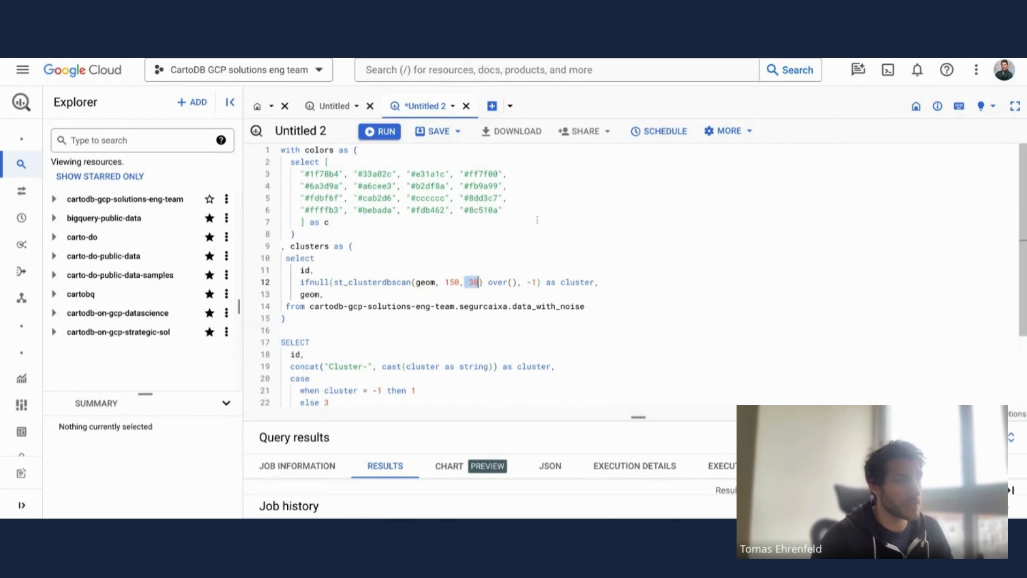
- Select the entire clustering query for reuse and return to the CARTO Builder map
{"action": "scroll", "coordinate": [385, 312], "scroll_direction": "down", "scroll_amount": 2}
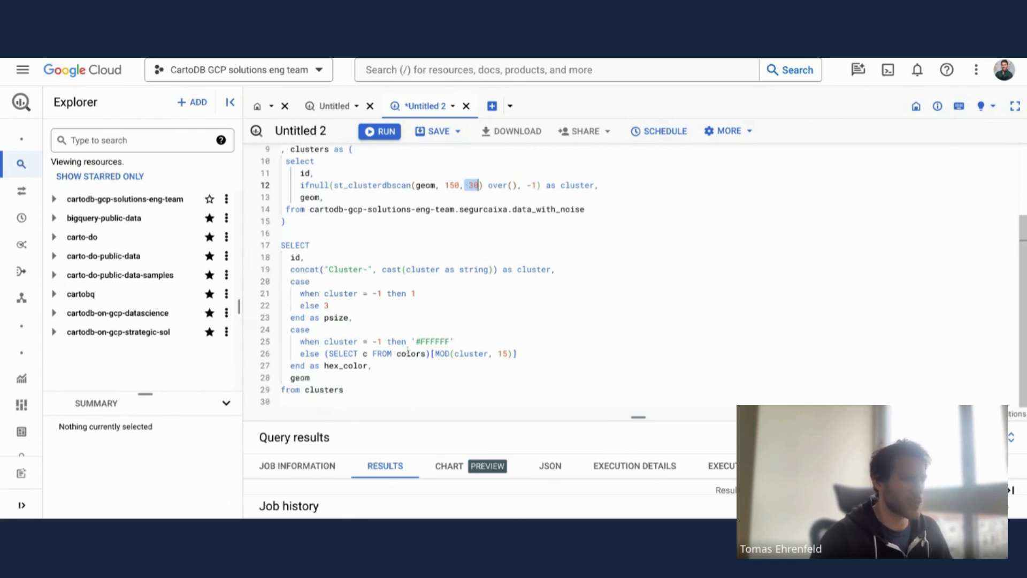
{"action": "left_click", "coordinate": [415, 303]}
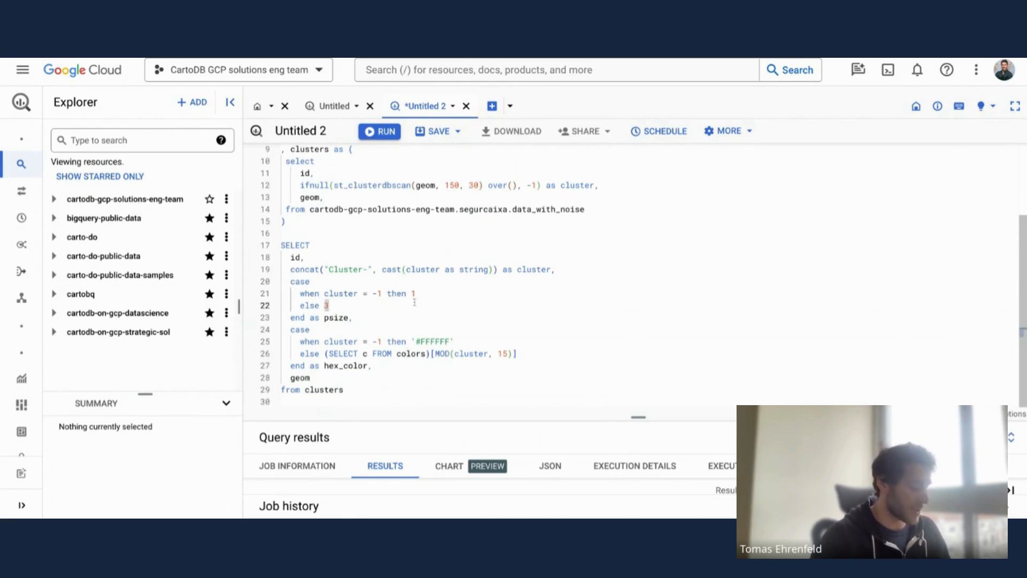
{"action": "key", "text": "ctrl+a"}
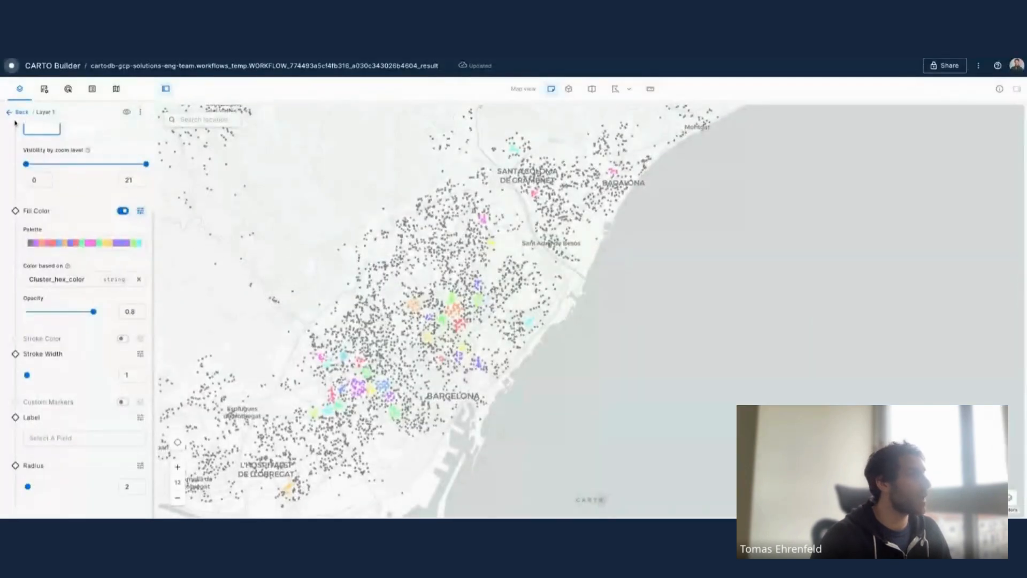
- Hide Layer 1 on the map and return to the layer list
{"action": "left_click", "coordinate": [16, 112]}
{"action": "left_click", "coordinate": [127, 156]}
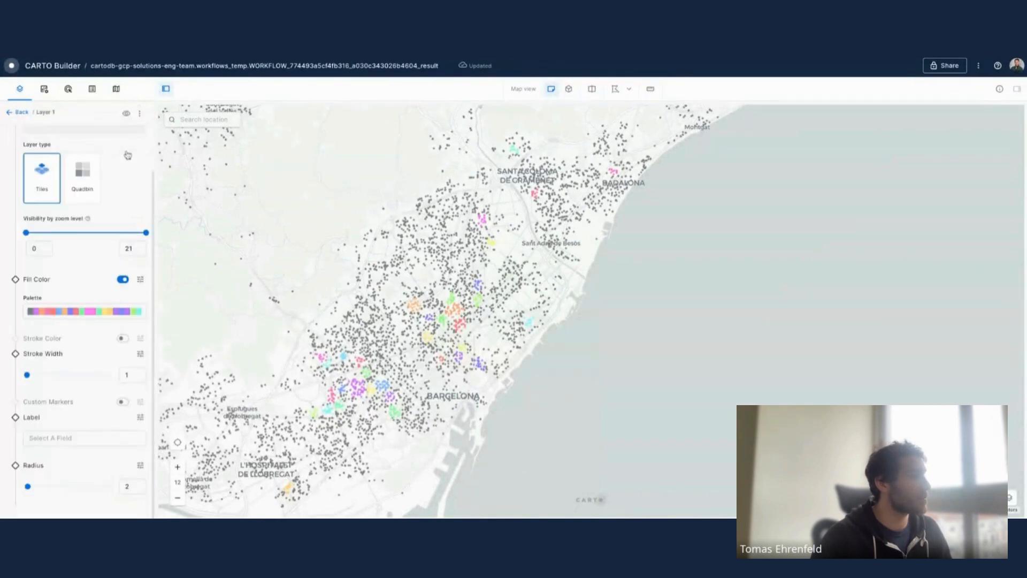
{"action": "left_click", "coordinate": [12, 113]}
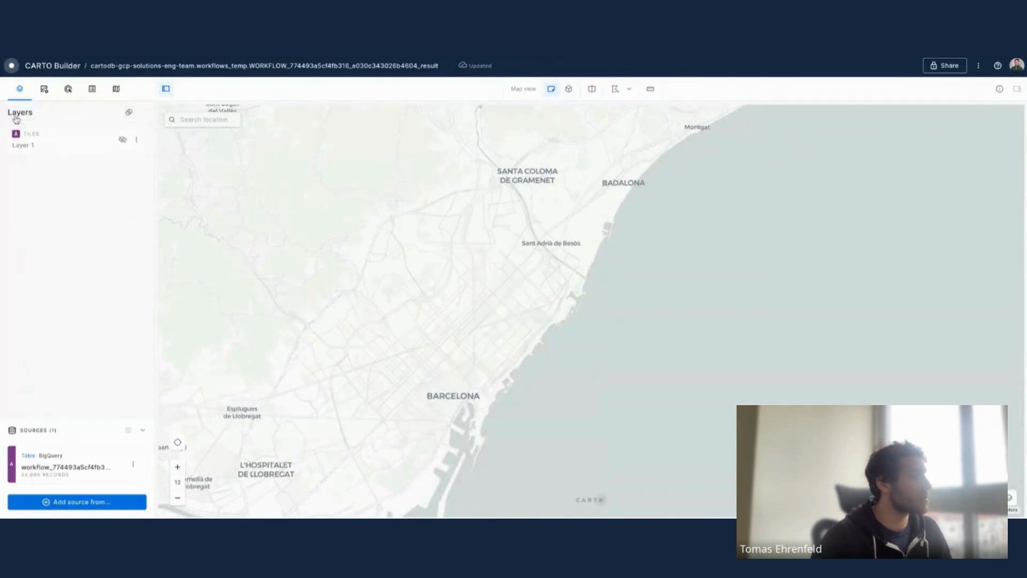
- Add a custom SQL query source containing the copied clustering query and run it
{"action": "left_click", "coordinate": [77, 502]}
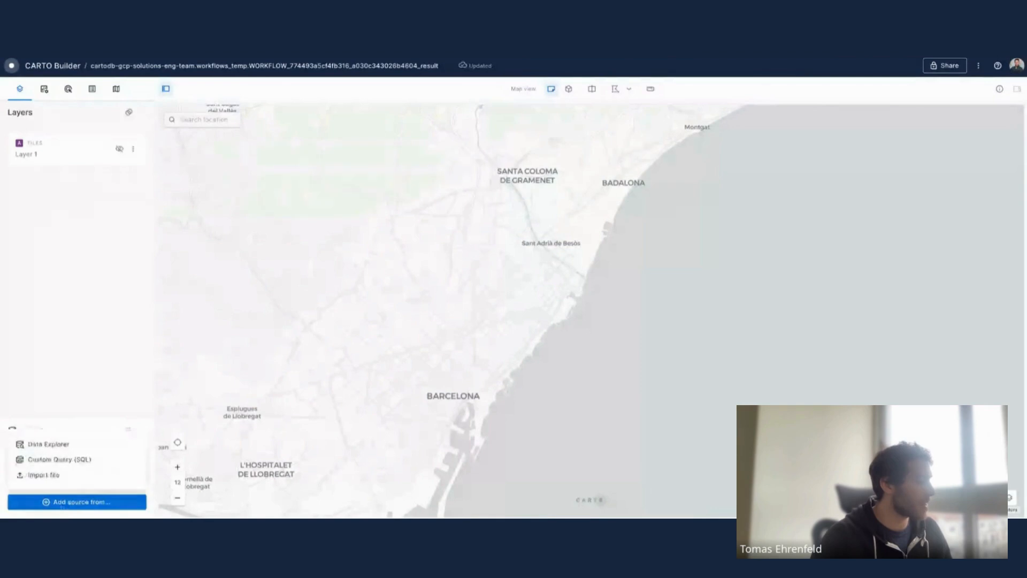
{"action": "left_click", "coordinate": [62, 463]}
{"action": "left_click", "coordinate": [665, 403]}
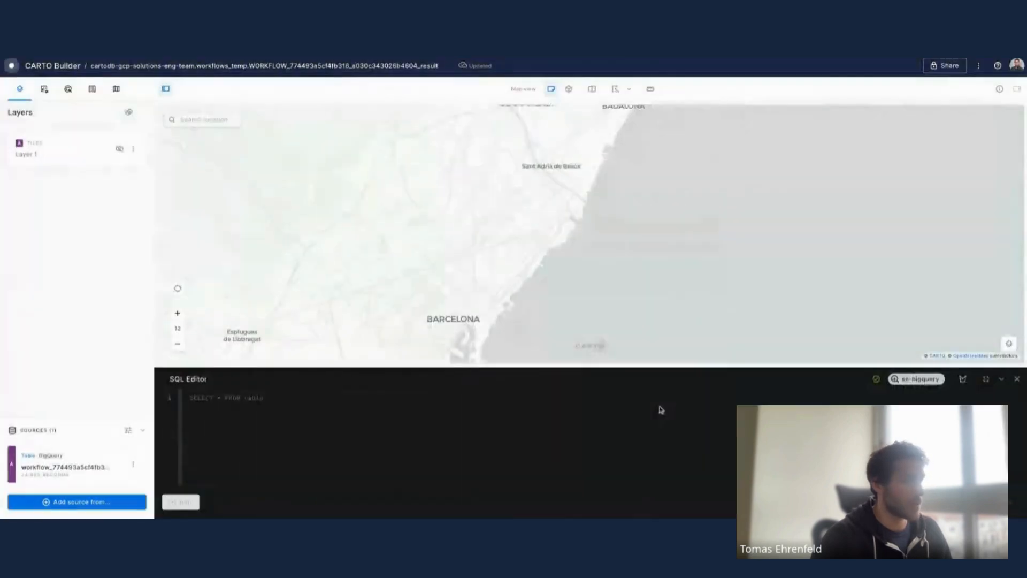
{"action": "key", "text": "ctrl+v"}
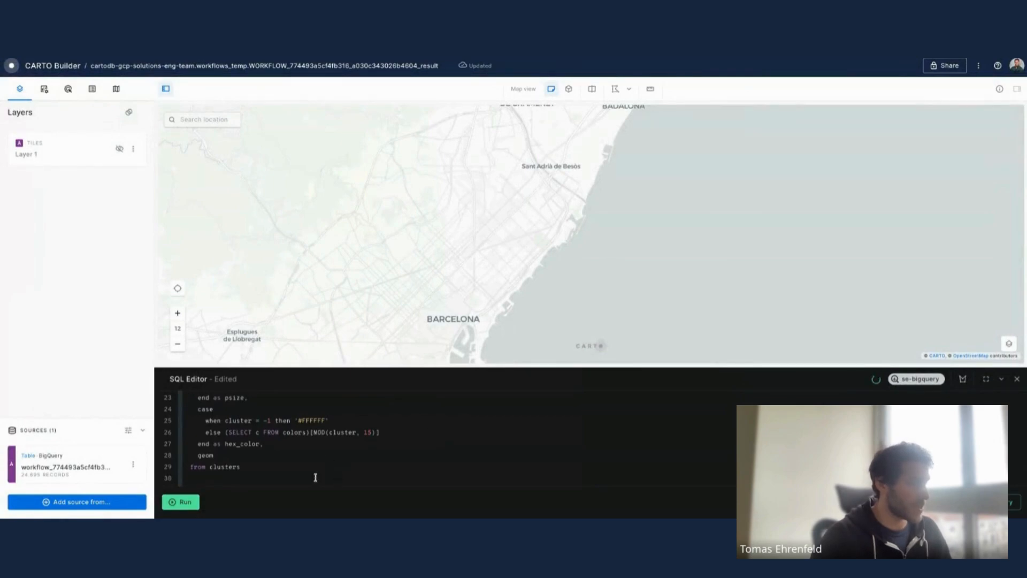
{"action": "key", "text": "ctrl+Return"}
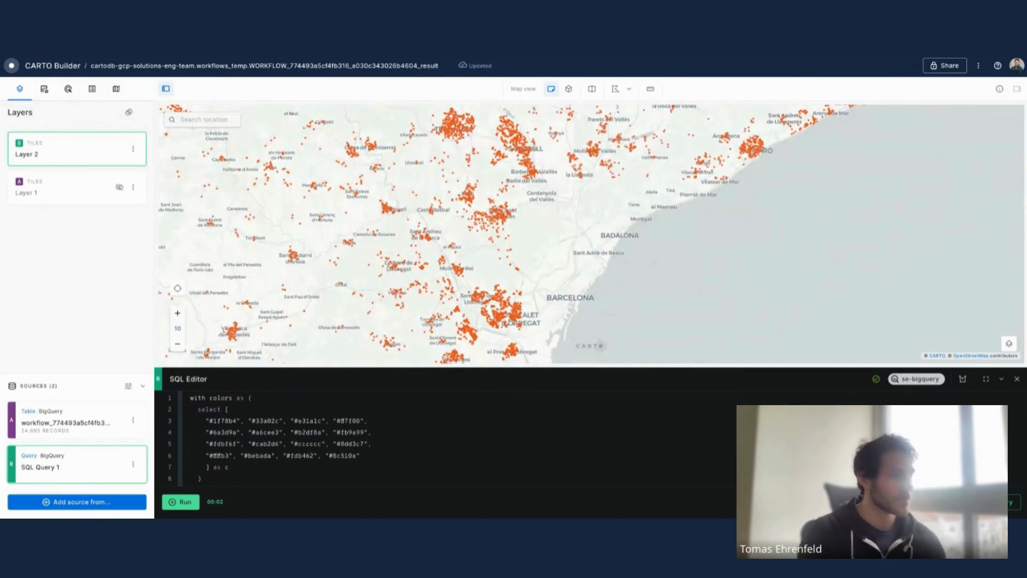
- Base Layer 2's fill color on the Hex_color field
{"action": "left_click", "coordinate": [70, 149]}
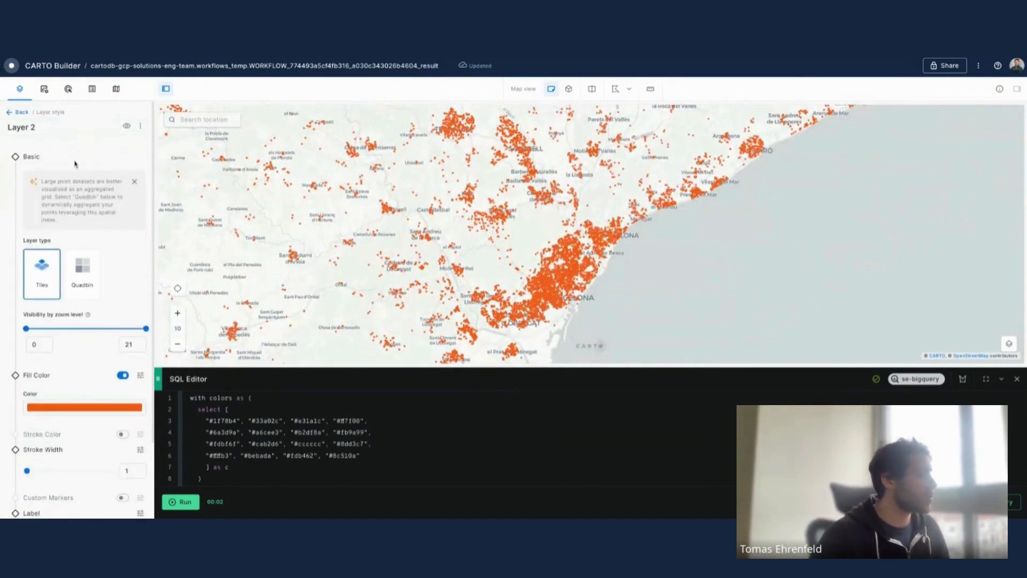
{"action": "left_click", "coordinate": [140, 374]}
{"action": "scroll", "coordinate": [107, 401], "scroll_direction": "down", "scroll_amount": 2}
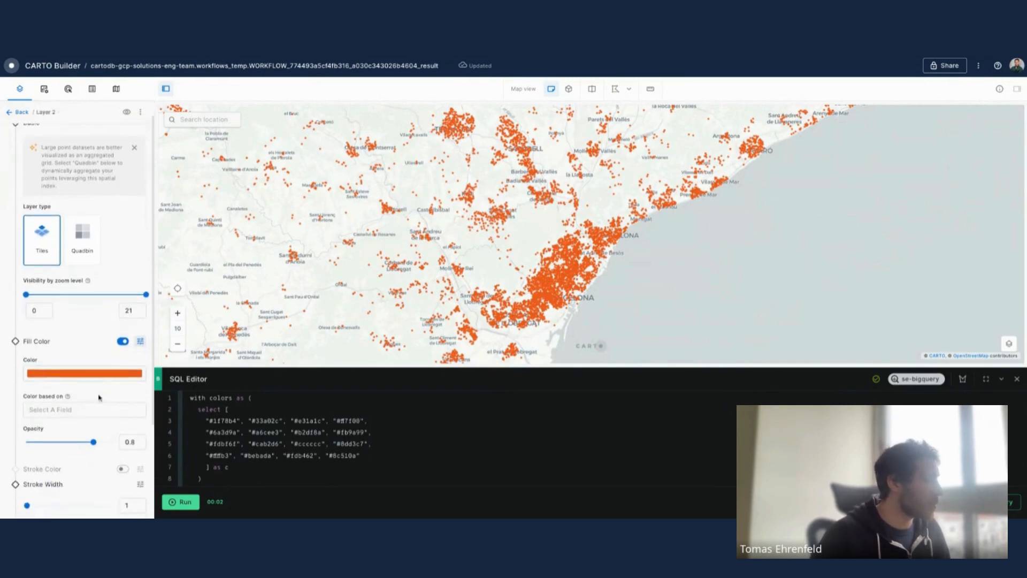
{"action": "left_click", "coordinate": [75, 412]}
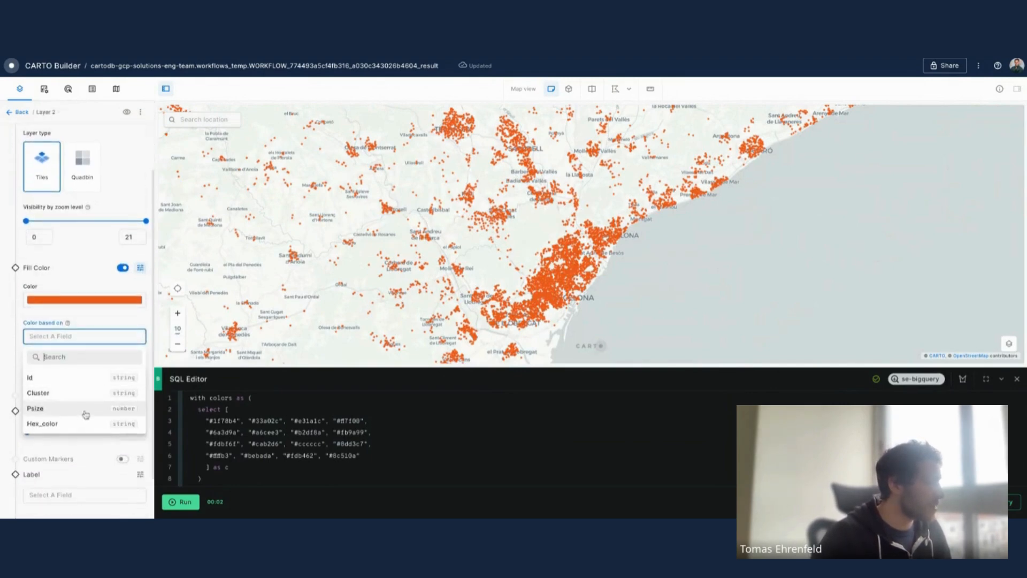
{"action": "left_click", "coordinate": [77, 422]}
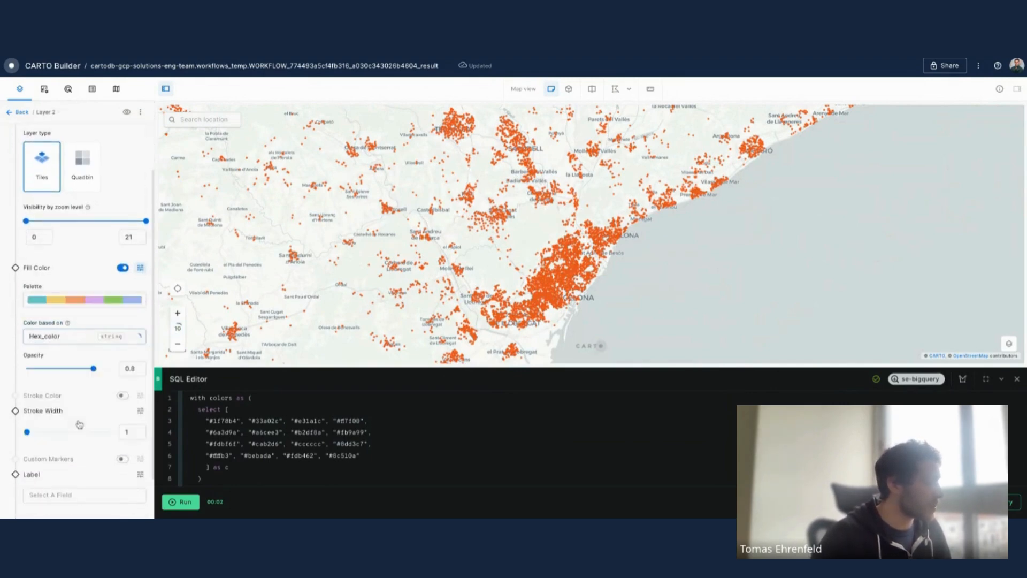
- Set Layer 2's fill palette type to HexColor with Hex_color as the color field
{"action": "left_click", "coordinate": [95, 300]}
{"action": "left_click", "coordinate": [45, 229]}
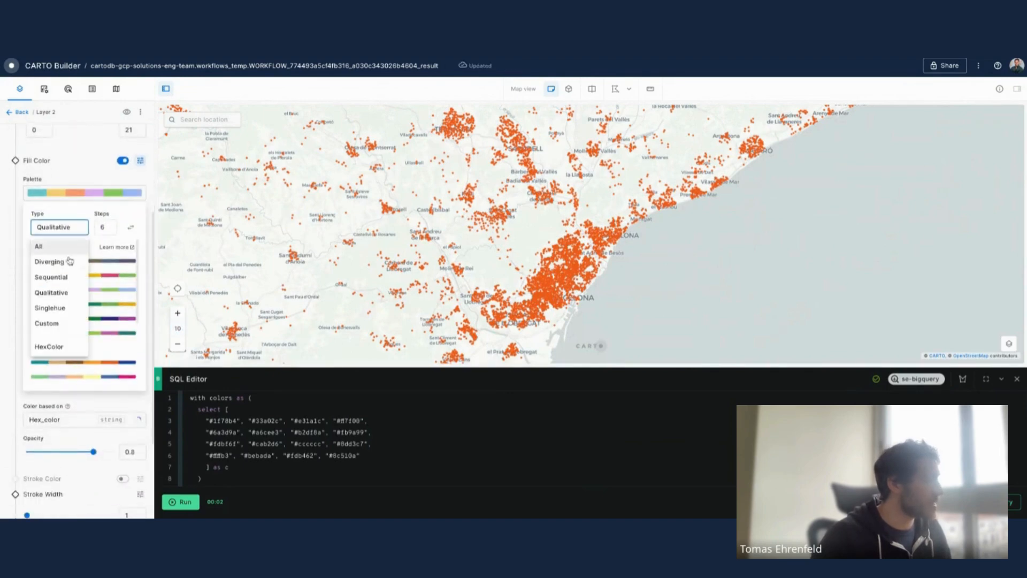
{"action": "left_click", "coordinate": [49, 346]}
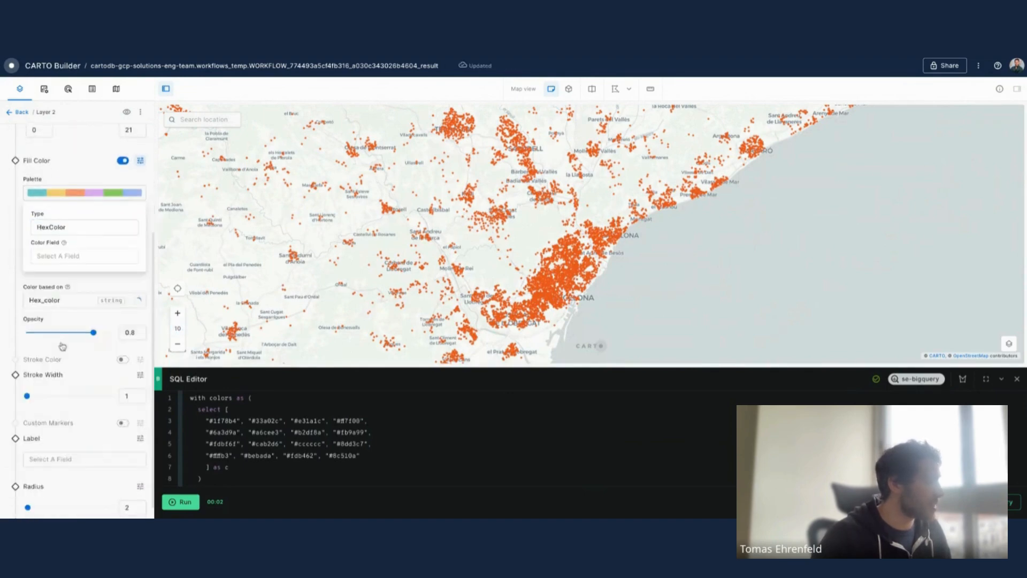
{"action": "left_click", "coordinate": [97, 257]}
{"action": "left_click", "coordinate": [63, 328]}
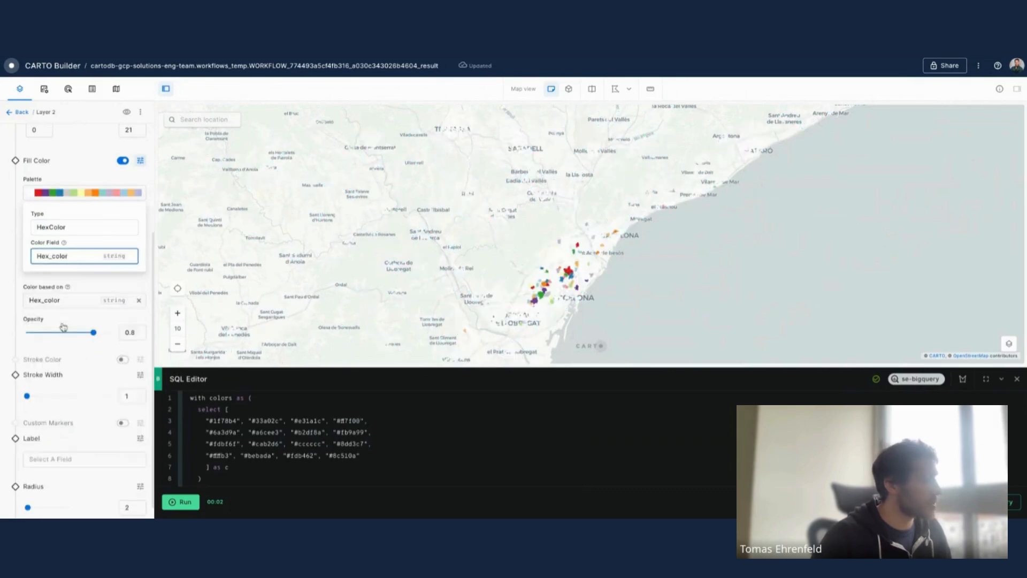
{"action": "left_click", "coordinate": [7, 261]}
- Change the map's CARTO basemap style to Dark matter
{"action": "scroll", "coordinate": [581, 281], "scroll_direction": "up", "scroll_amount": 4}
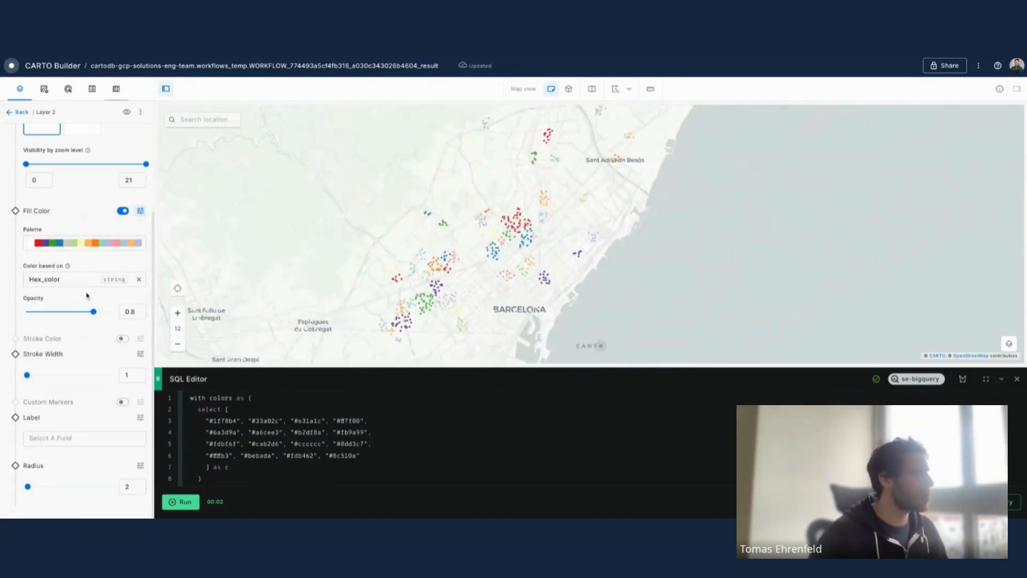
{"action": "left_click", "coordinate": [116, 89]}
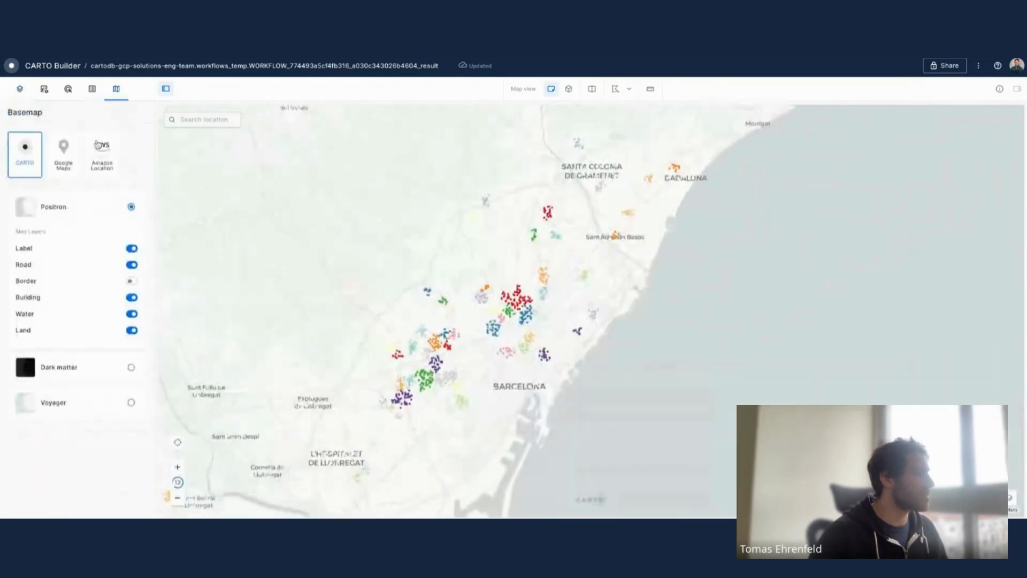
{"action": "left_click", "coordinate": [94, 368]}
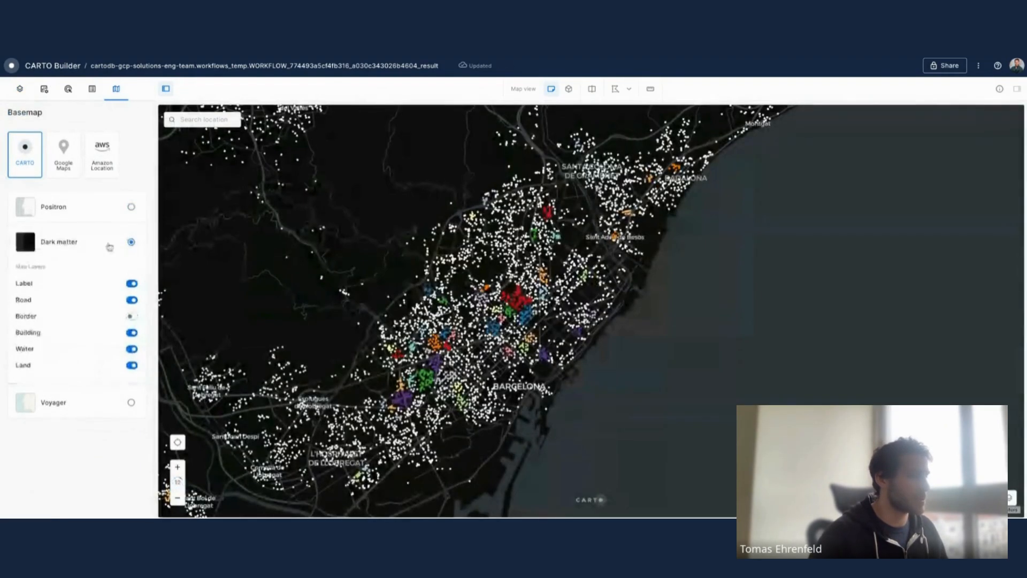
- Base Layer 2's point radius on the Psize field
{"action": "left_click", "coordinate": [20, 89]}
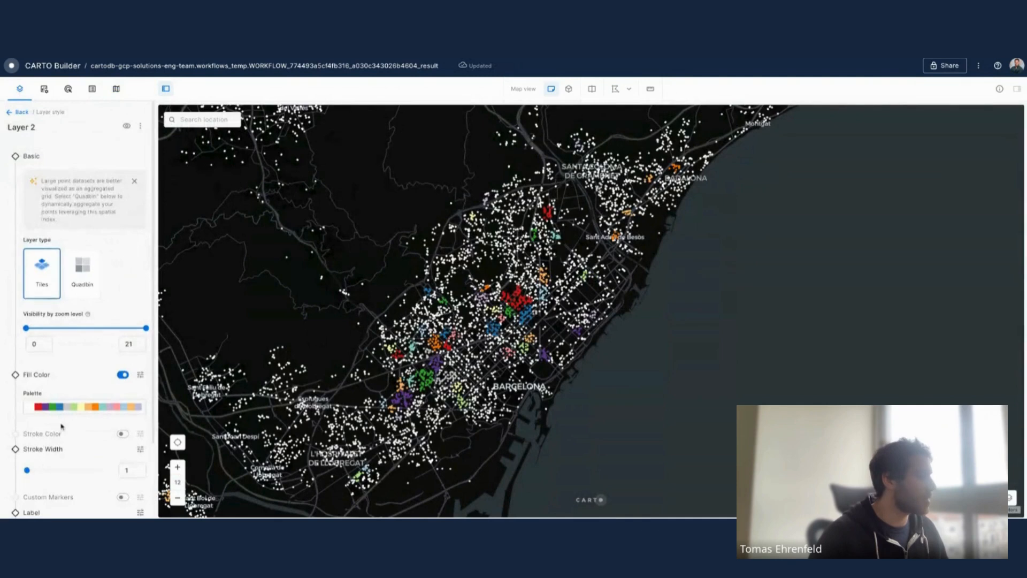
{"action": "scroll", "coordinate": [69, 428], "scroll_direction": "down", "scroll_amount": 2}
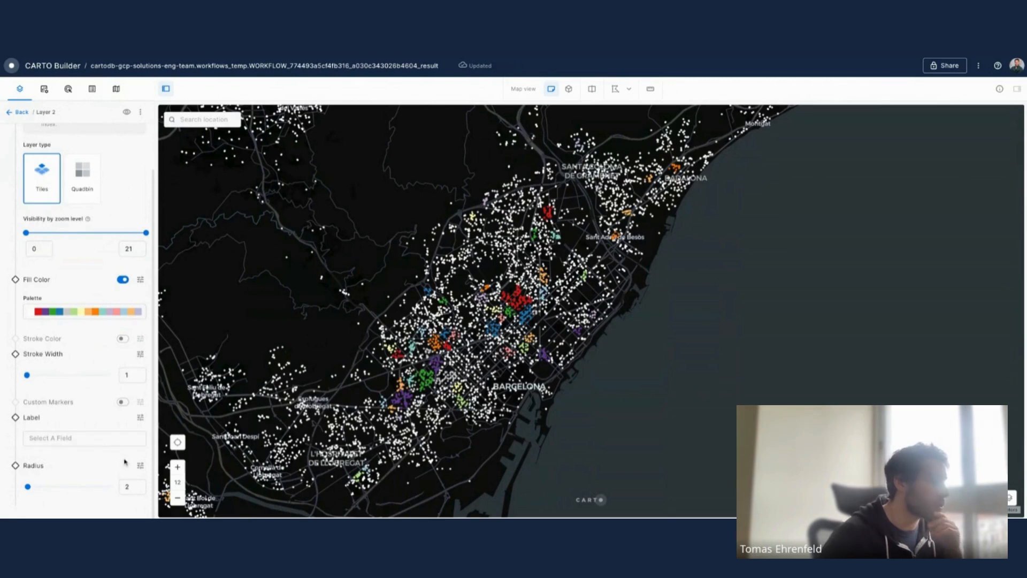
{"action": "left_click", "coordinate": [139, 467]}
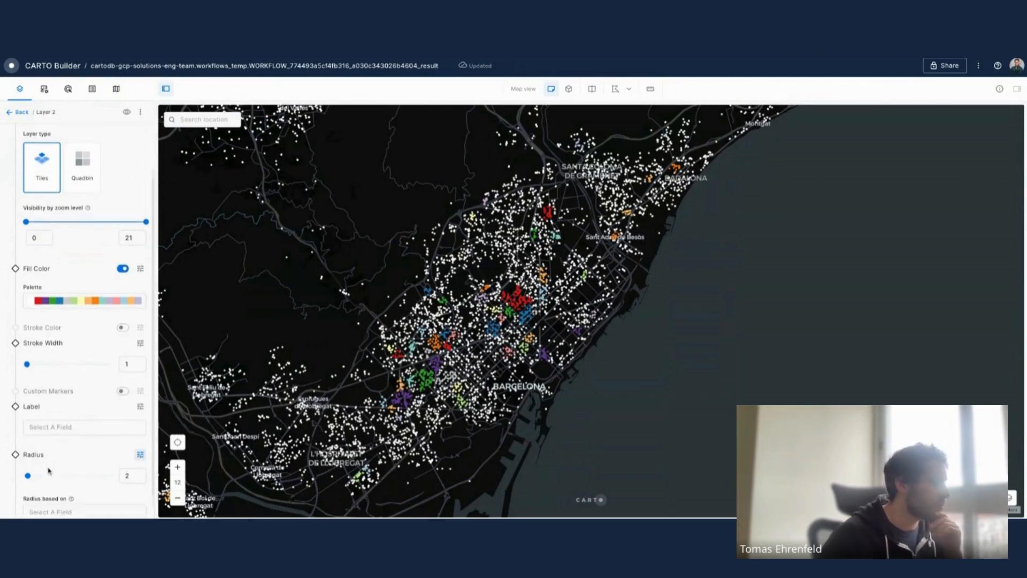
{"action": "left_click", "coordinate": [86, 487]}
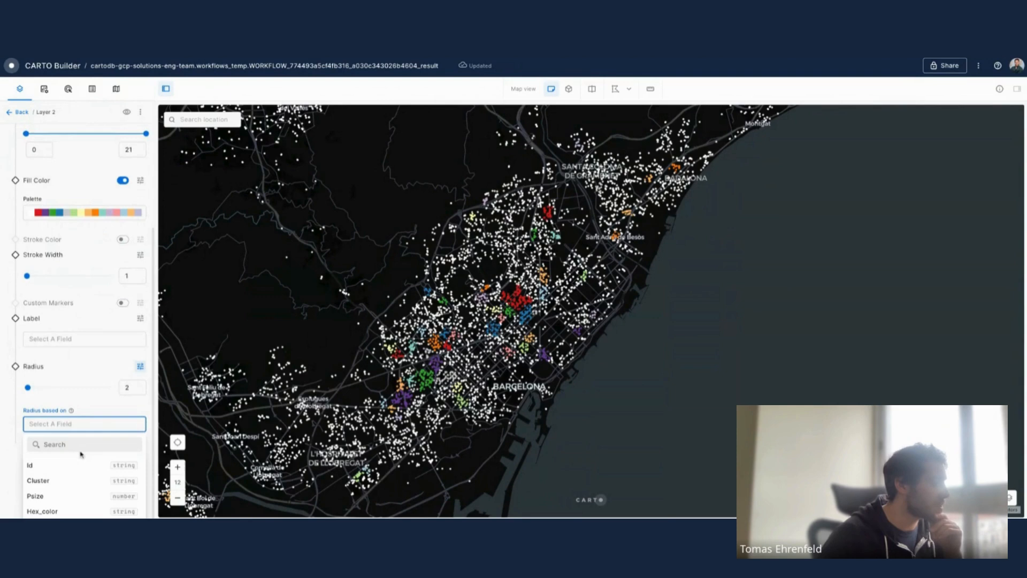
{"action": "left_click", "coordinate": [57, 496]}
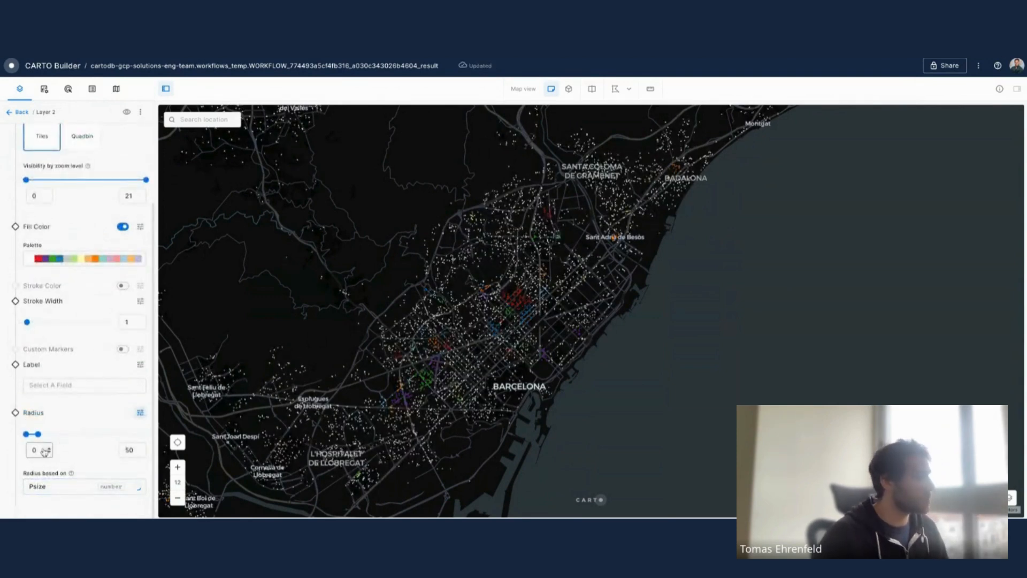
- Set Layer 2's radius range to a minimum of 1 and a maximum of 3
{"action": "left_click", "coordinate": [103, 404]}
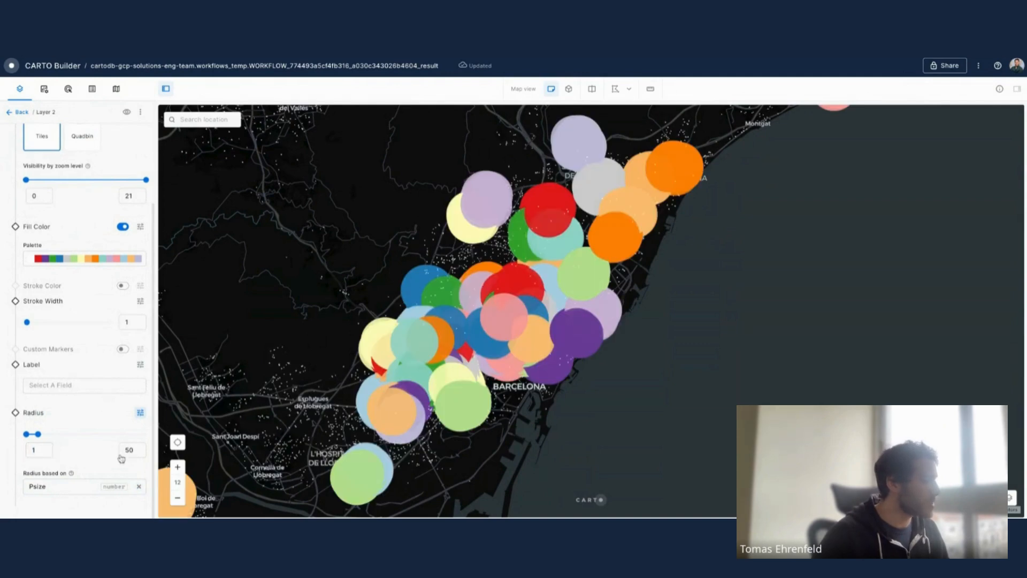
{"action": "left_click", "coordinate": [130, 456]}
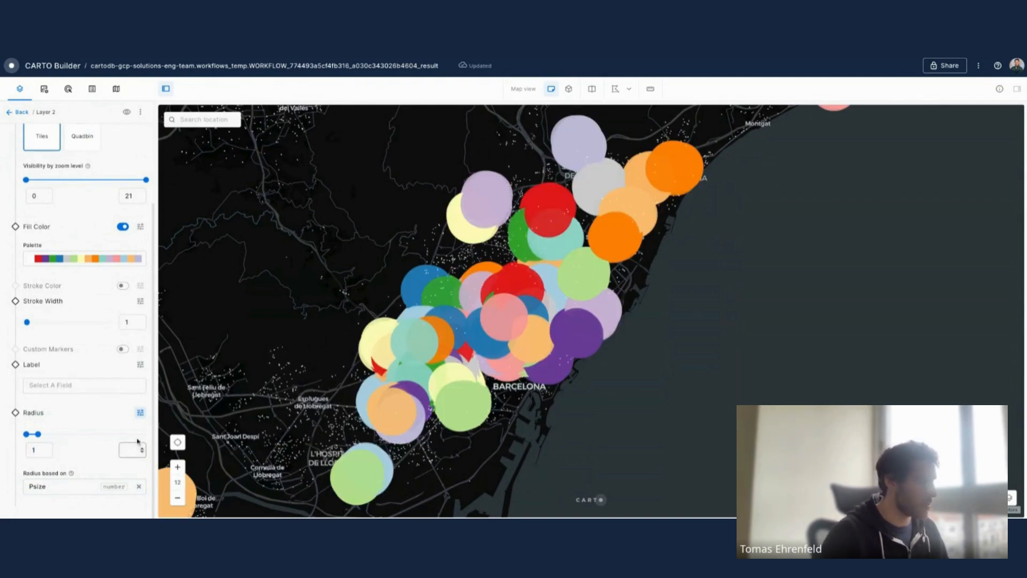
{"action": "left_click", "coordinate": [106, 410]}
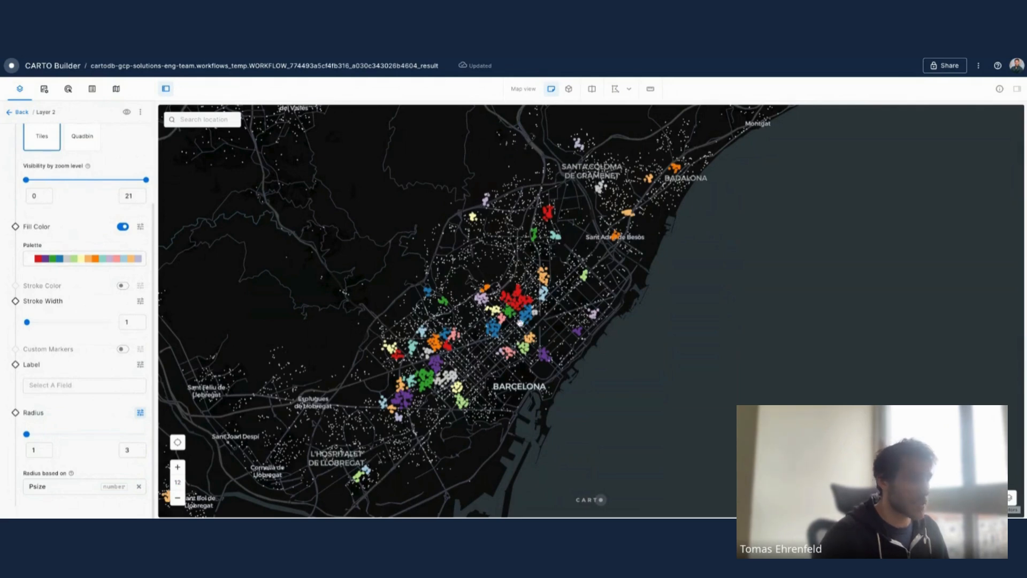
- Enable a black stroke on Layer 2's points and set its width to 0.2
{"action": "left_click_drag", "start_coordinate": [503, 337], "coordinate": [491, 315]}
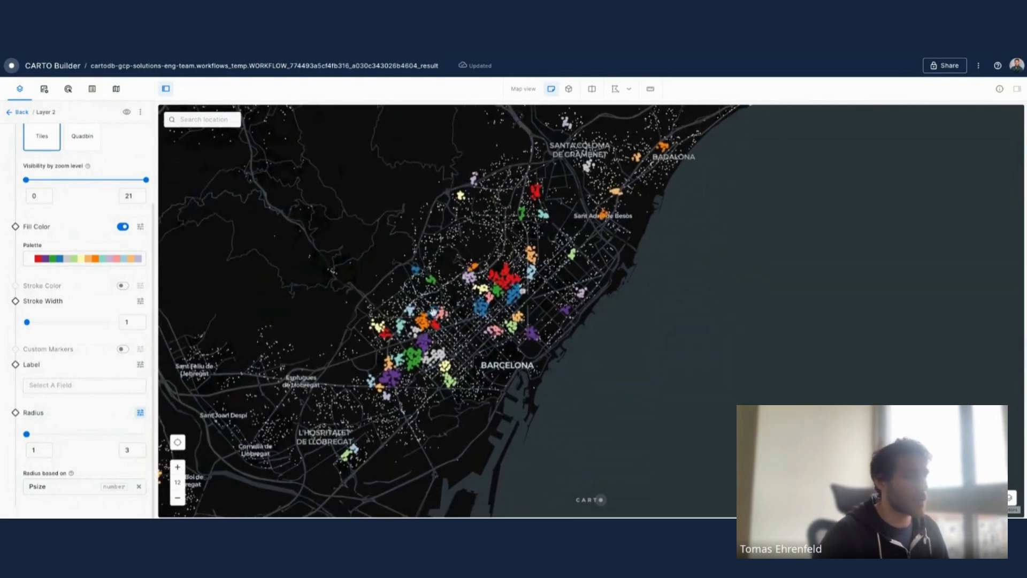
{"action": "left_click", "coordinate": [122, 286]}
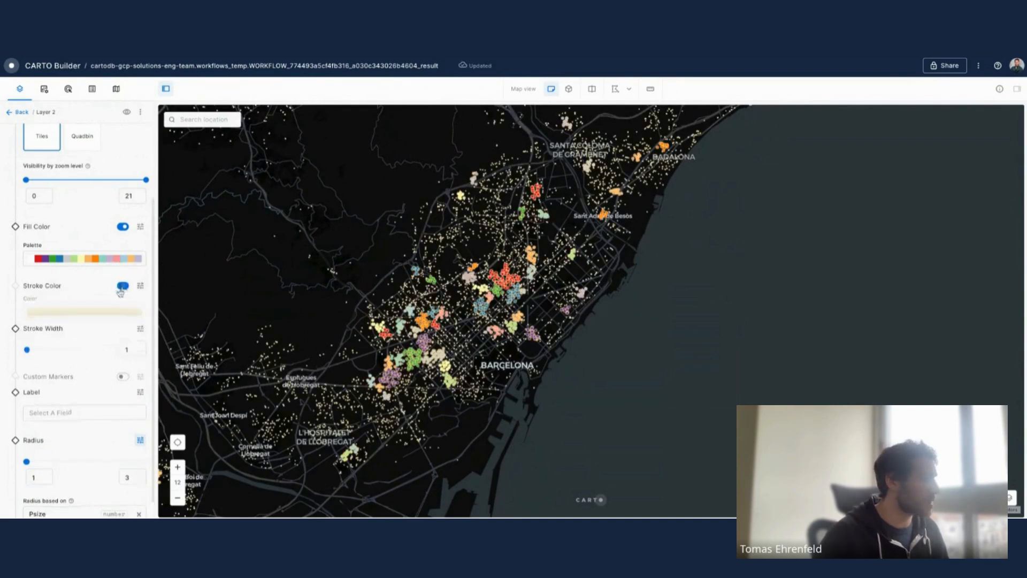
{"action": "left_click", "coordinate": [65, 318]}
{"action": "left_click", "coordinate": [14, 316]}
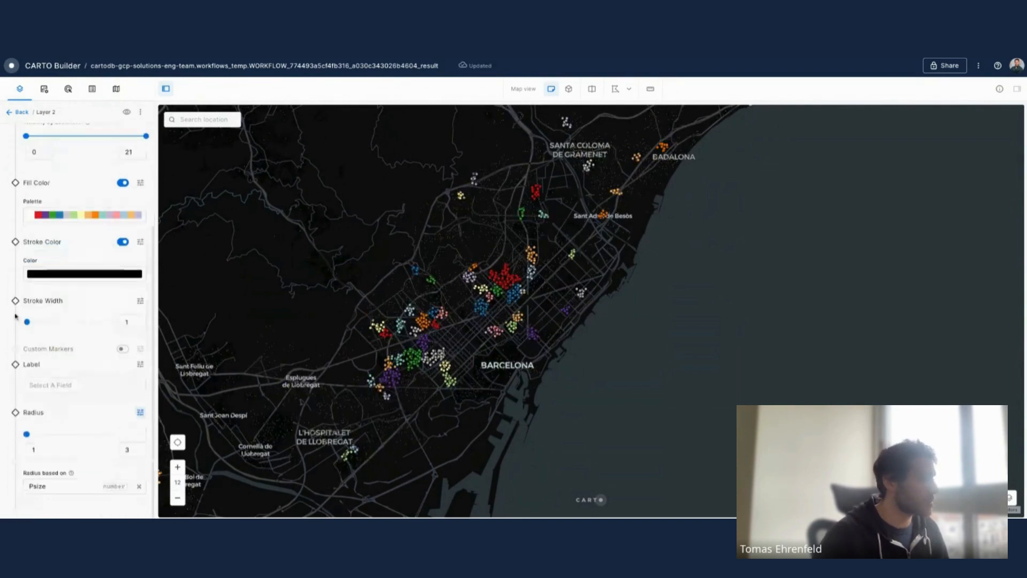
{"action": "left_click", "coordinate": [131, 323]}
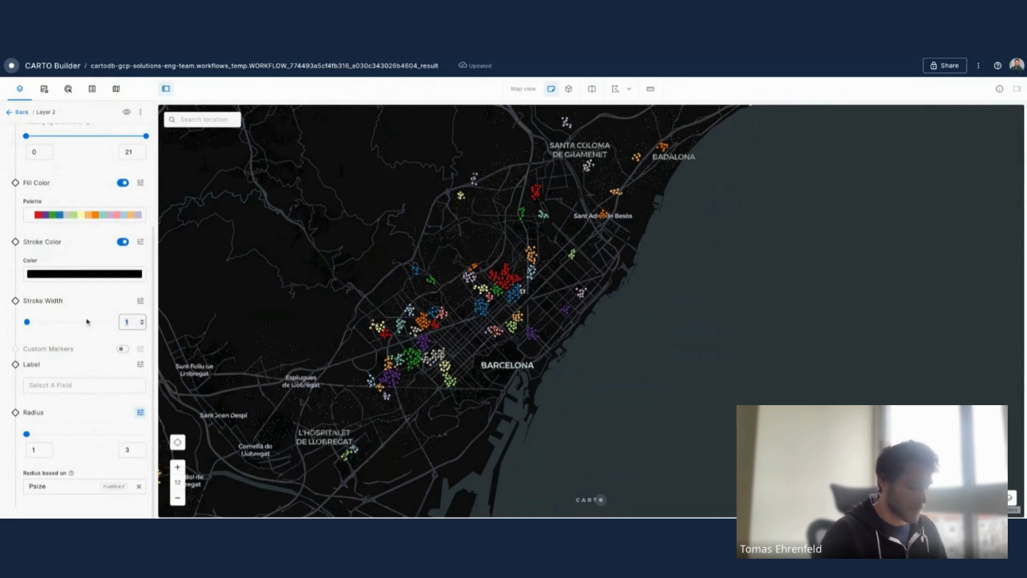
{"action": "left_click", "coordinate": [6, 278]}
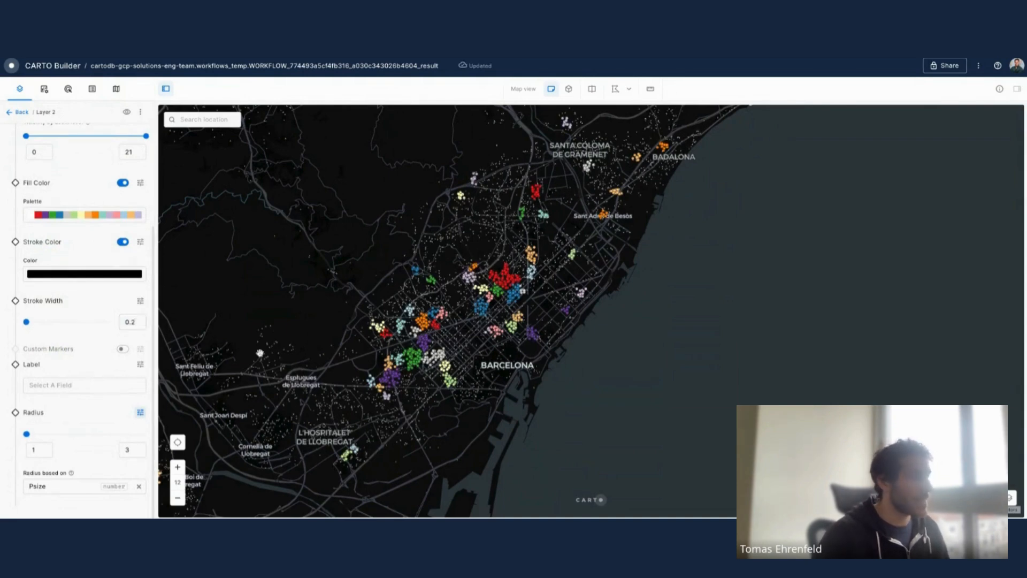
- Start a new numeric SQL parameter with the display name Epsilon
{"action": "scroll", "coordinate": [48, 153], "scroll_direction": "up", "scroll_amount": 4}
{"action": "left_click", "coordinate": [20, 113]}
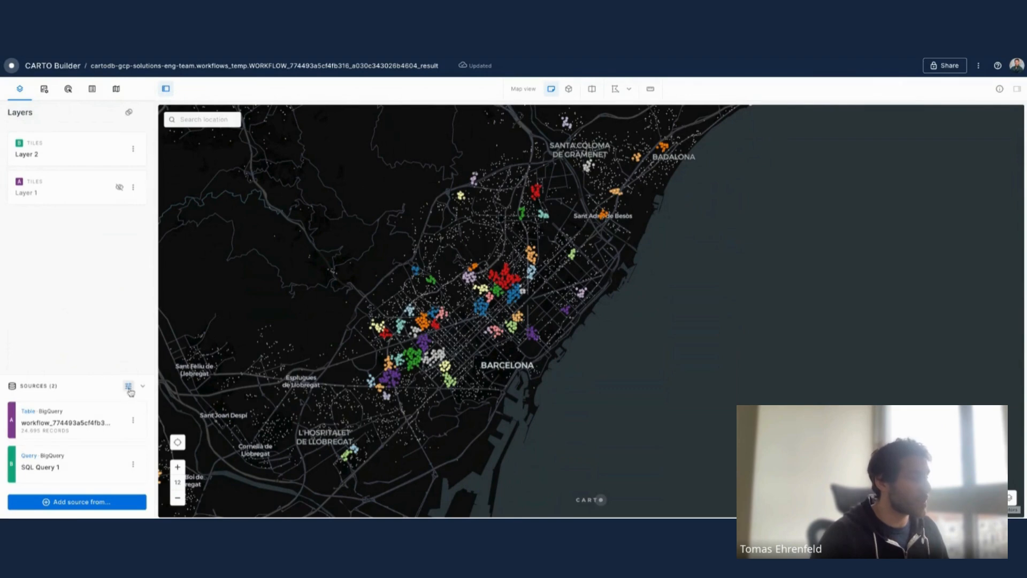
{"action": "left_click", "coordinate": [129, 389]}
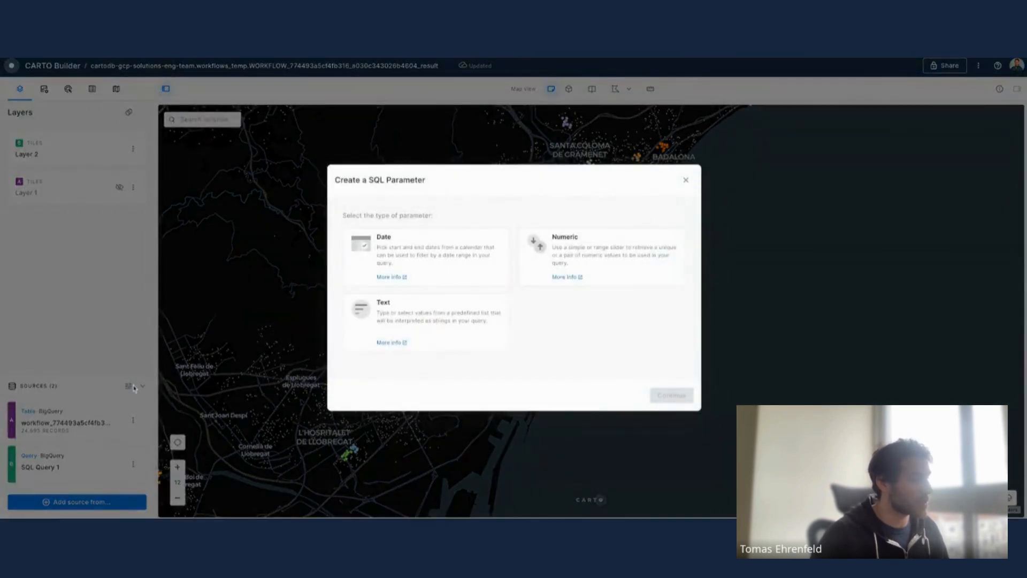
{"action": "left_click", "coordinate": [595, 250]}
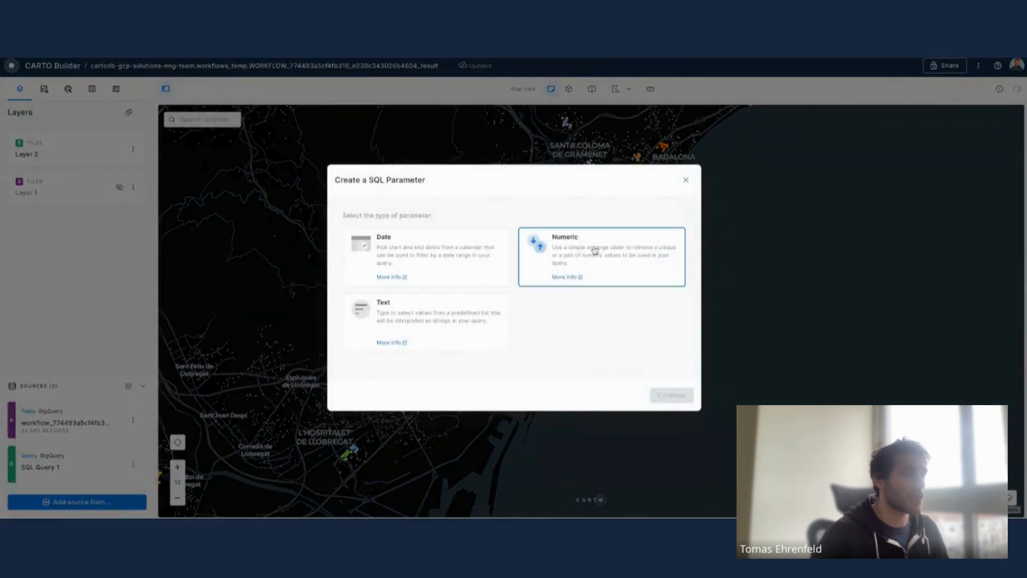
{"action": "left_click", "coordinate": [671, 396]}
{"action": "left_click", "coordinate": [553, 274]}
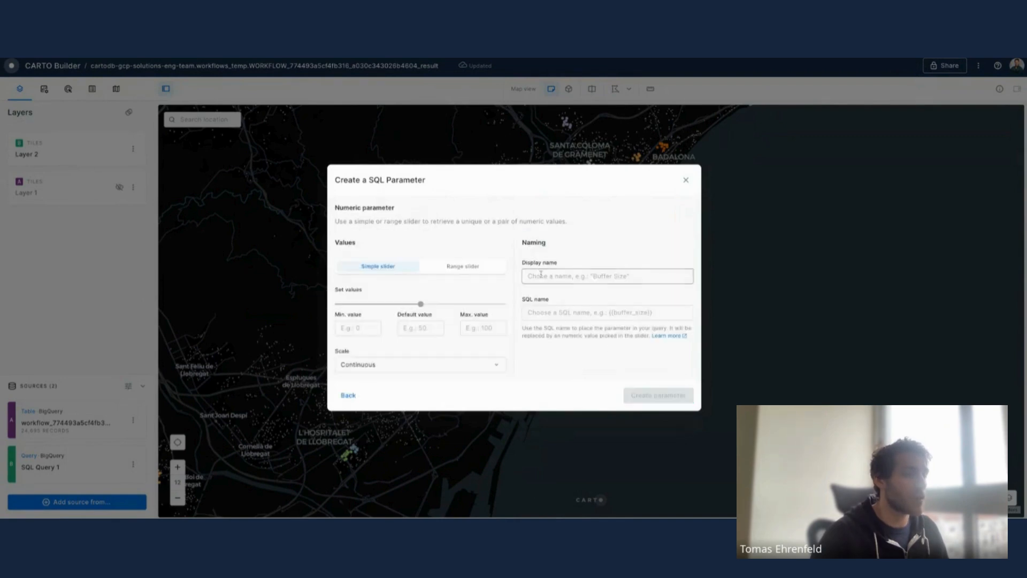
{"action": "type", "text": "Epsilon"}
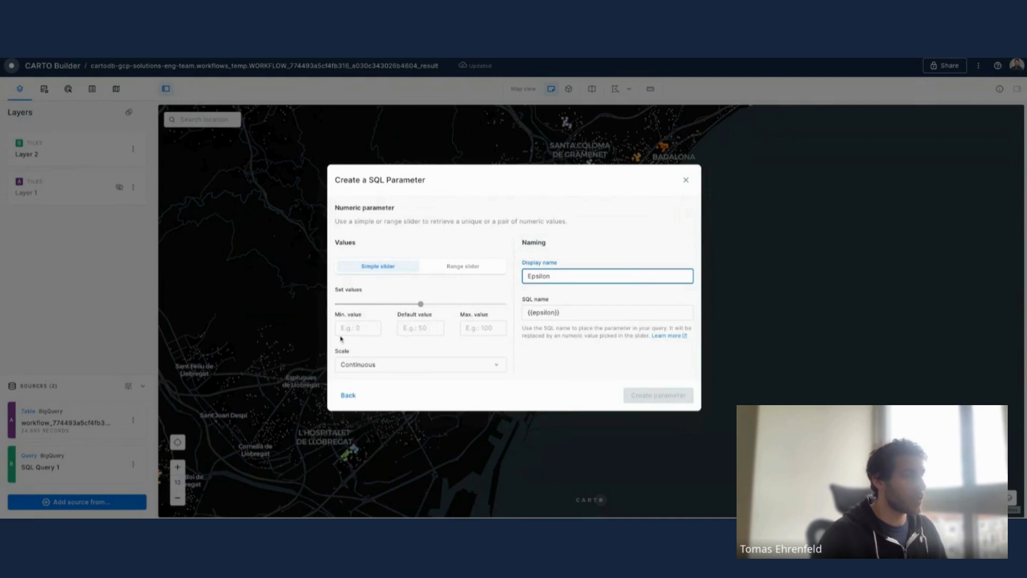
- Give the Epsilon slider a minimum of 10, a default of 150 and a maximum of 300
{"action": "left_click", "coordinate": [373, 327]}
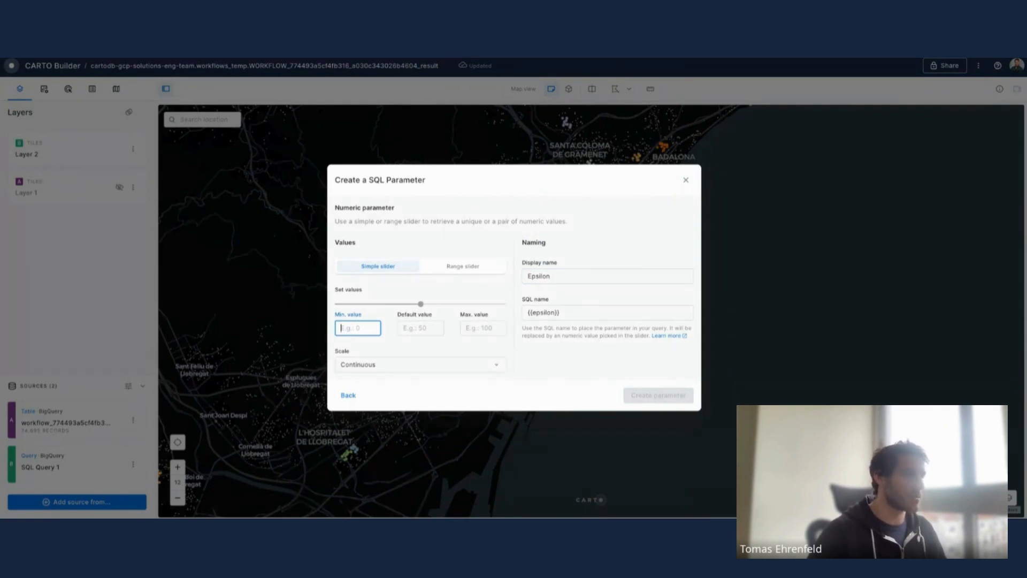
{"action": "left_click", "coordinate": [489, 328]}
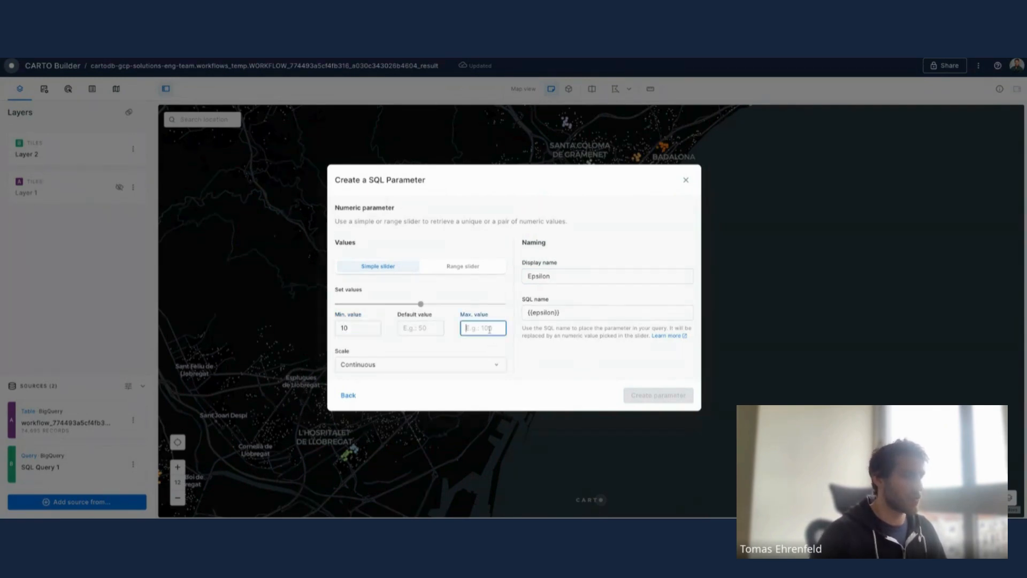
{"action": "type", "text": "300"}
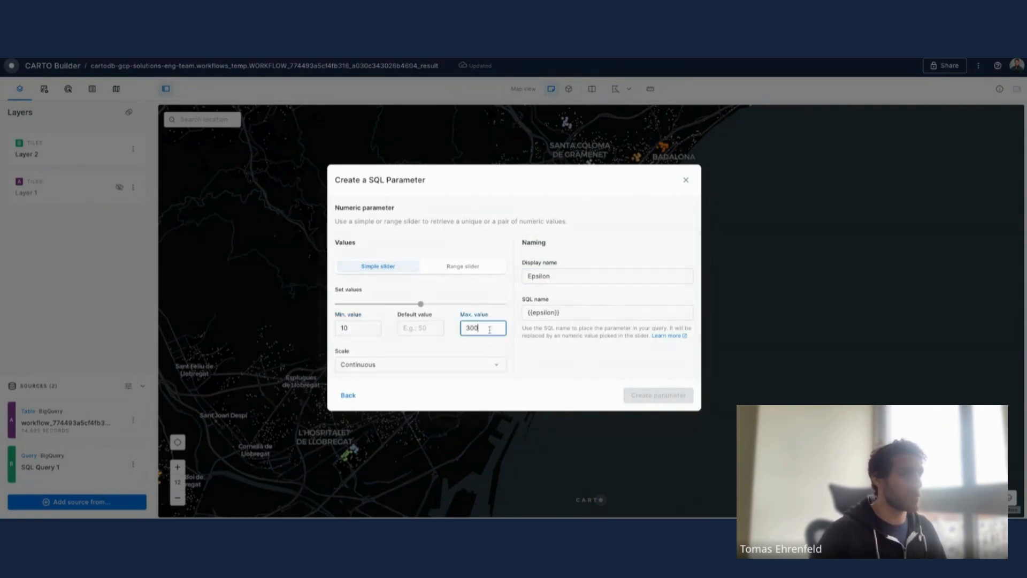
{"action": "left_click", "coordinate": [428, 331]}
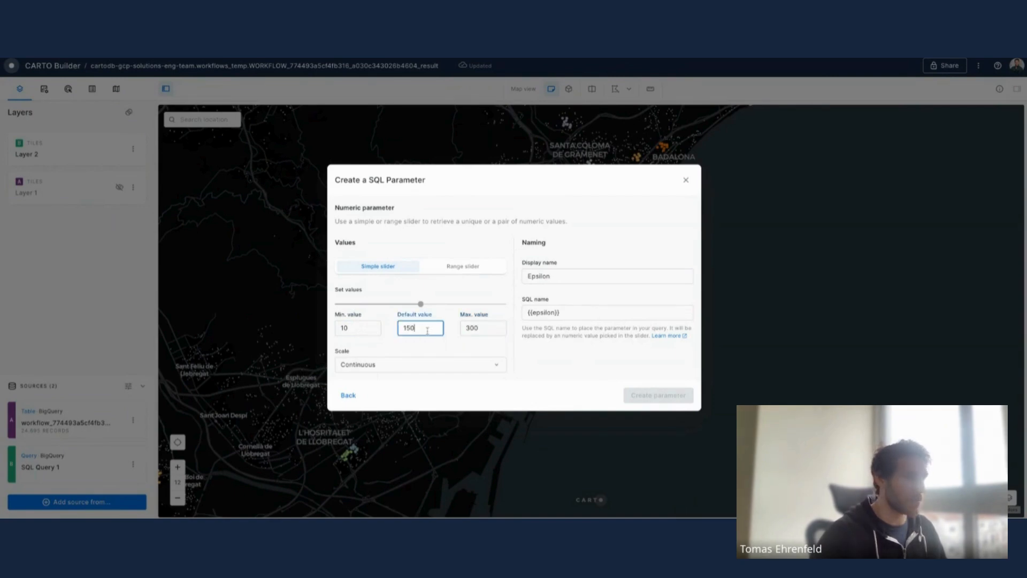
- Make the Epsilon scale discrete with a step increment of 10 and create the parameter
{"action": "left_click", "coordinate": [461, 366]}
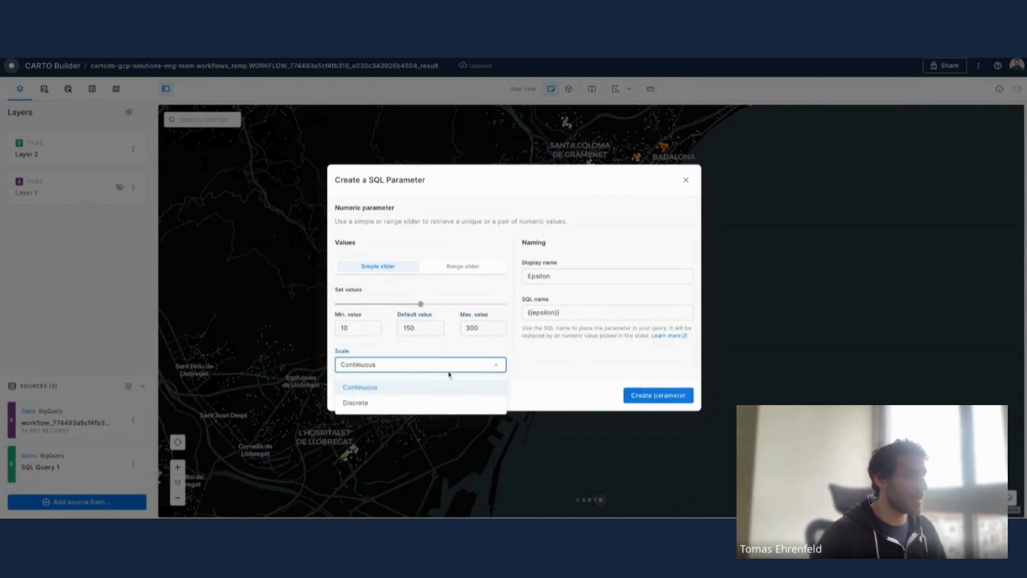
{"action": "left_click", "coordinate": [395, 404]}
{"action": "left_click", "coordinate": [350, 377]}
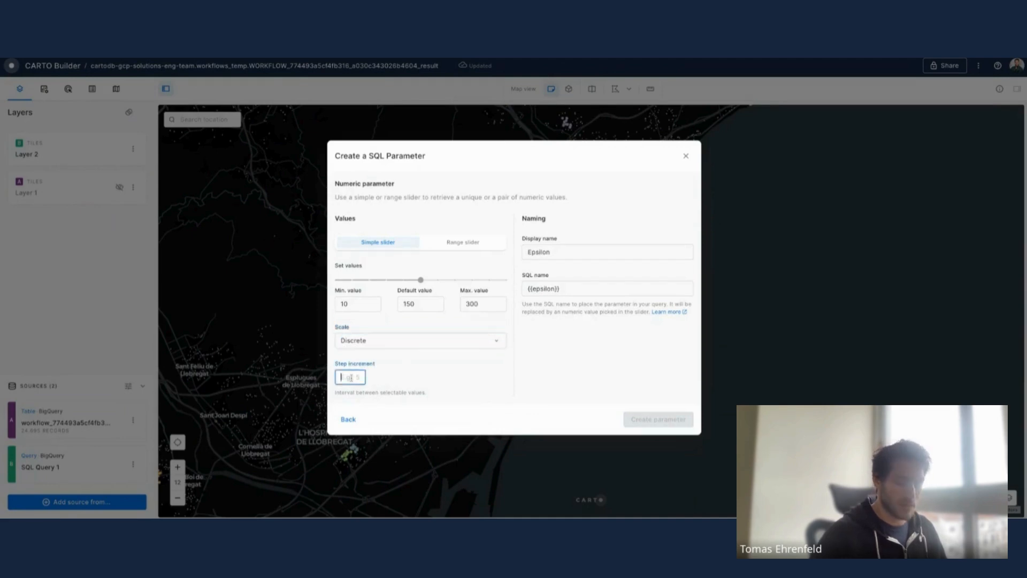
{"action": "type", "text": "10"}
{"action": "left_click", "coordinate": [552, 371]}
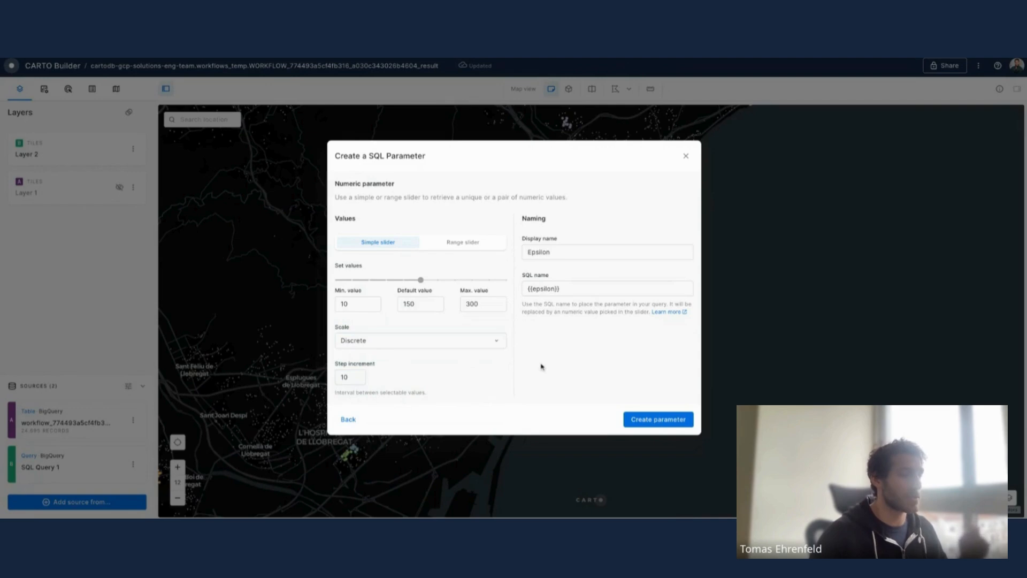
{"action": "left_click", "coordinate": [659, 419]}
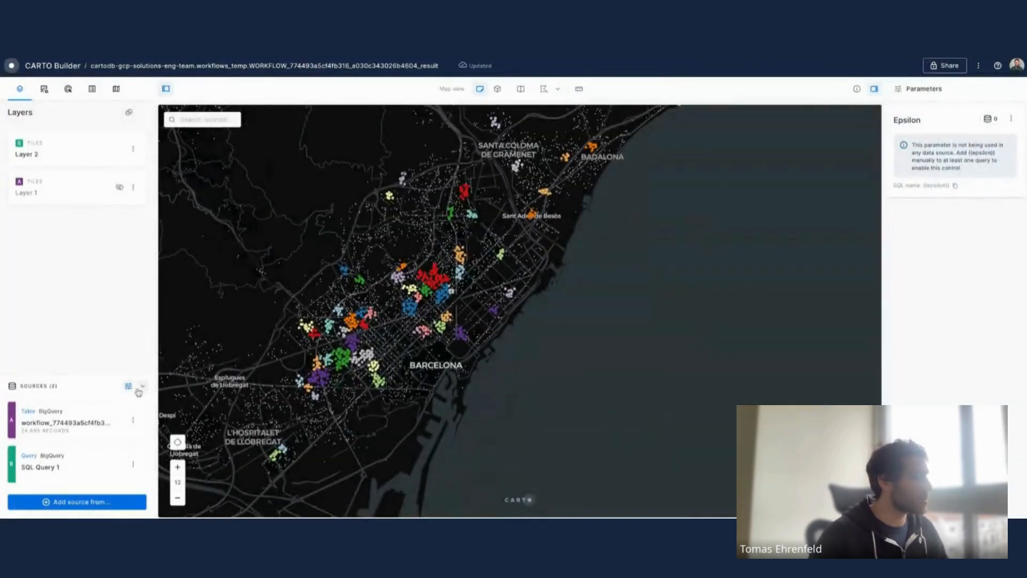
- Start a second numeric SQL parameter with the display name Minimum Points
{"action": "left_click", "coordinate": [128, 388]}
{"action": "left_click", "coordinate": [615, 271]}
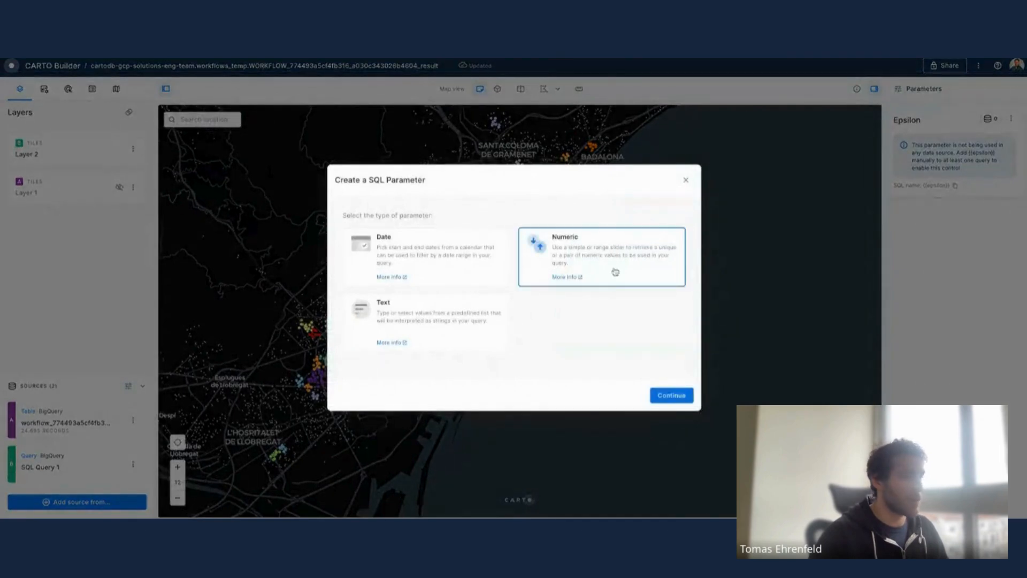
{"action": "left_click", "coordinate": [666, 394]}
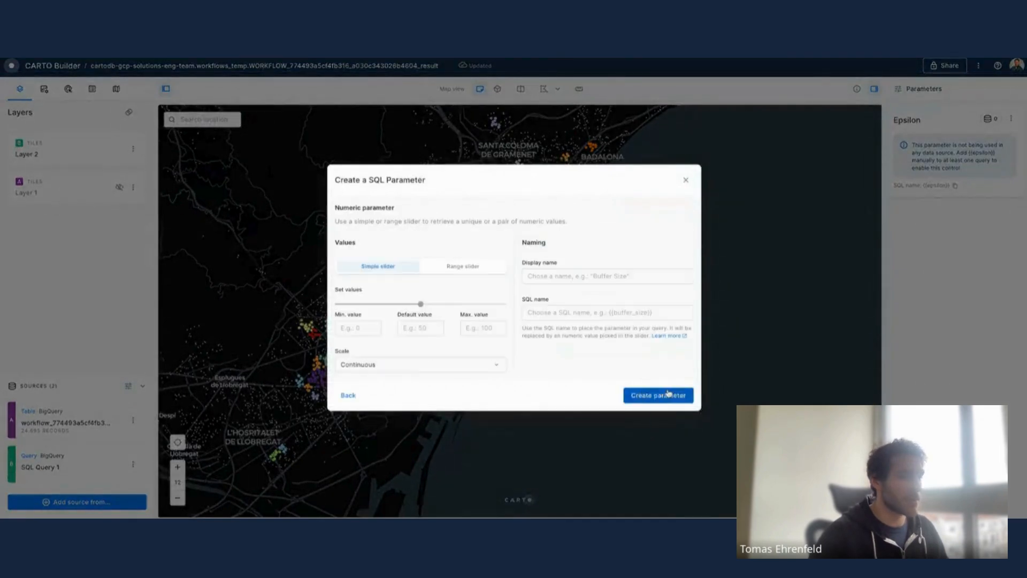
{"action": "left_click", "coordinate": [581, 273]}
{"action": "type", "text": "Min"}
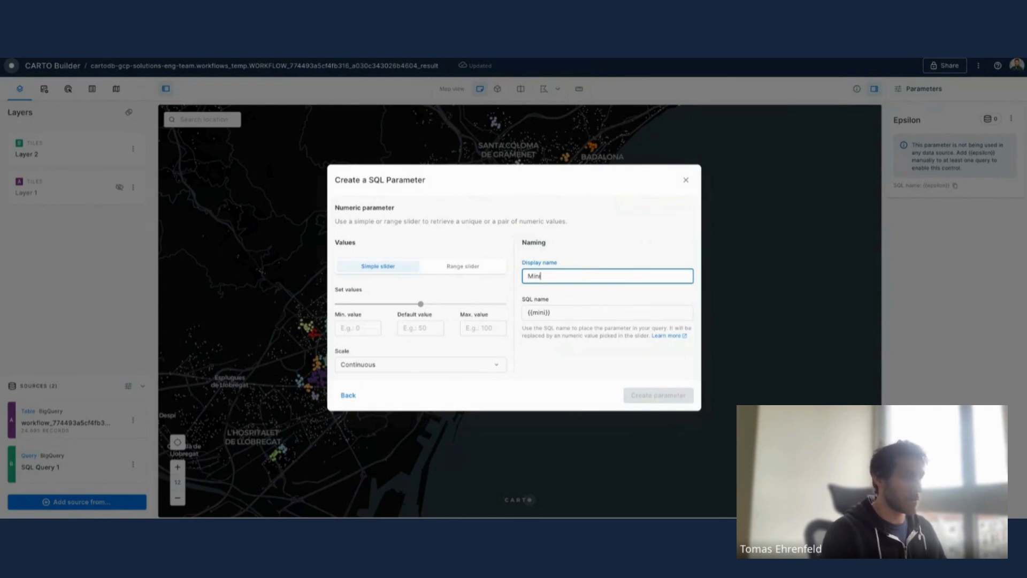
{"action": "type", "text": "imum Poiunts"}
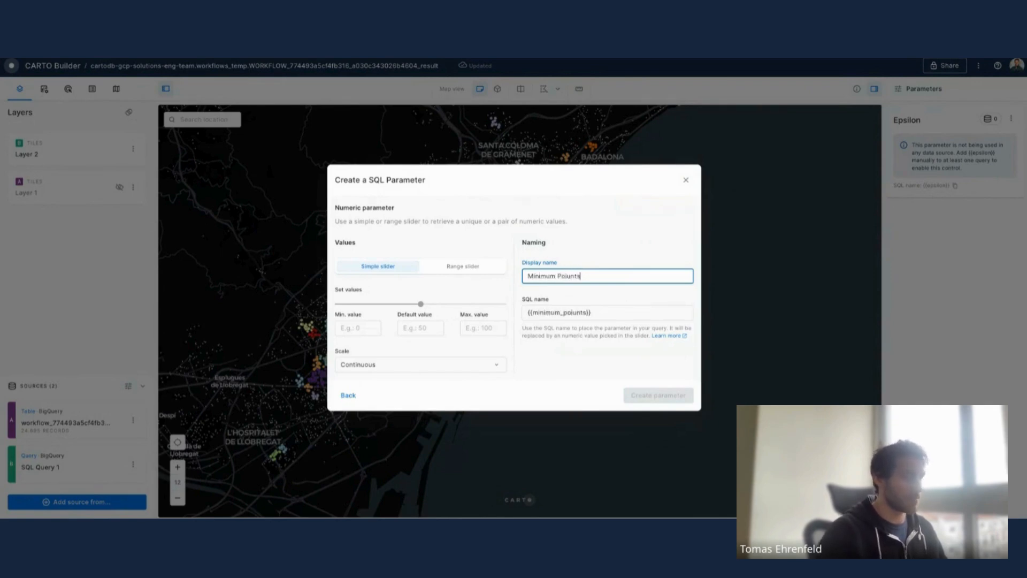
{"action": "key", "text": "BackSpace"}
{"action": "key", "text": "BackSpace"}
{"action": "key", "text": "BackSpace"}
{"action": "key", "text": "BackSpace"}
{"action": "type", "text": "nts"}
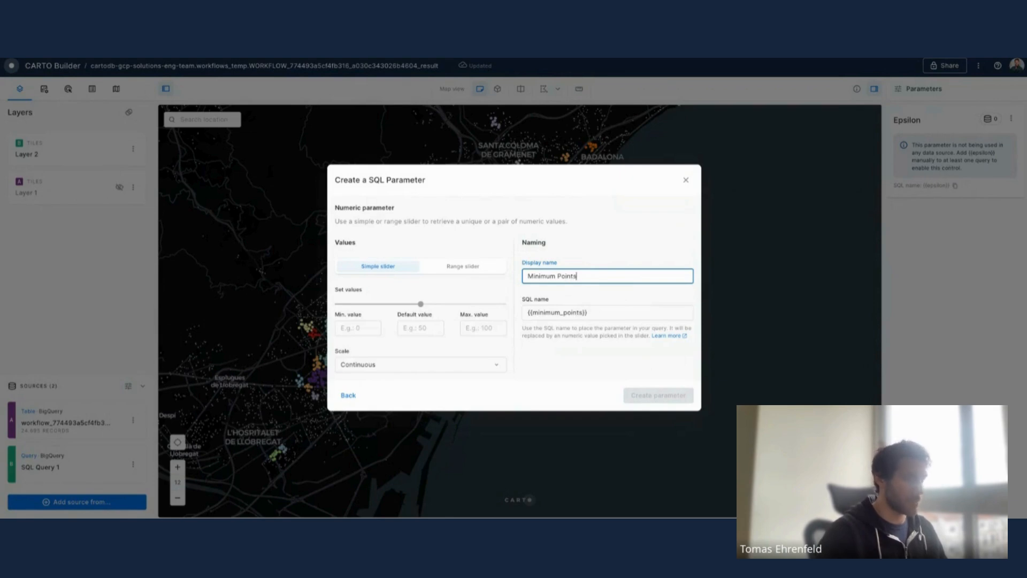
- Give the Minimum Points slider a minimum of 5, a default of 30 and a maximum of 80
{"action": "left_click", "coordinate": [361, 328]}
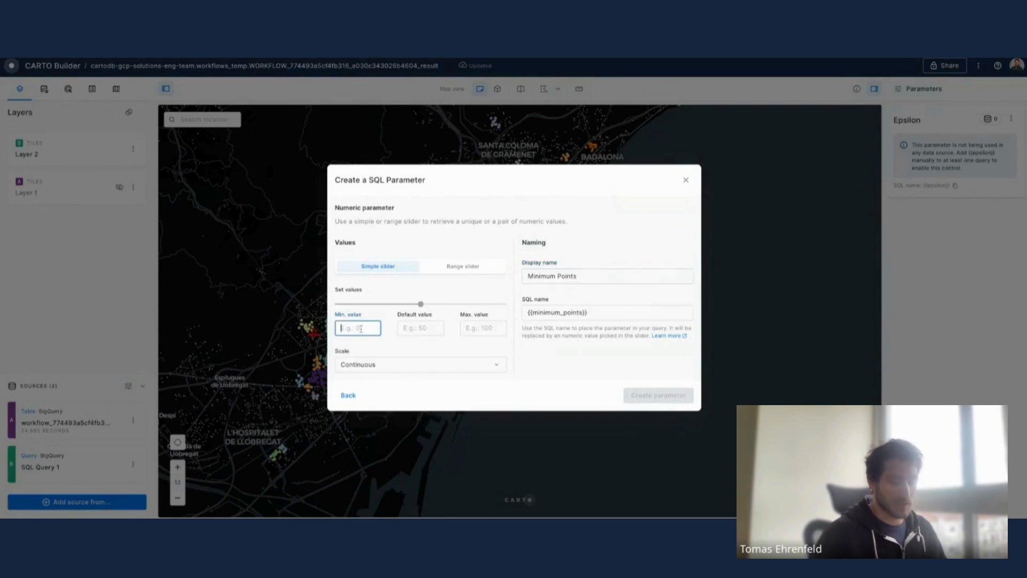
{"action": "type", "text": "5"}
{"action": "left_click", "coordinate": [464, 329]}
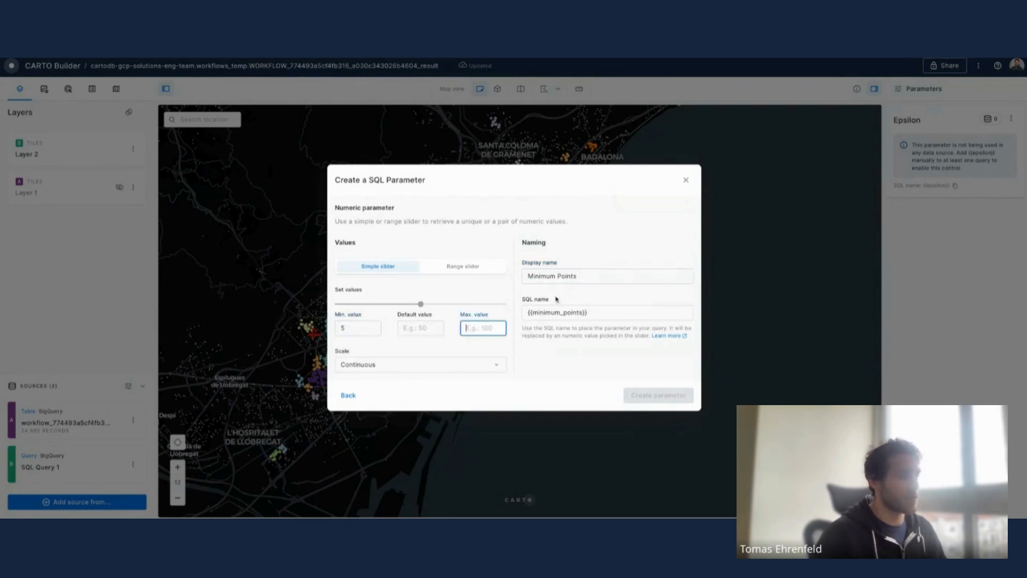
{"action": "type", "text": "80"}
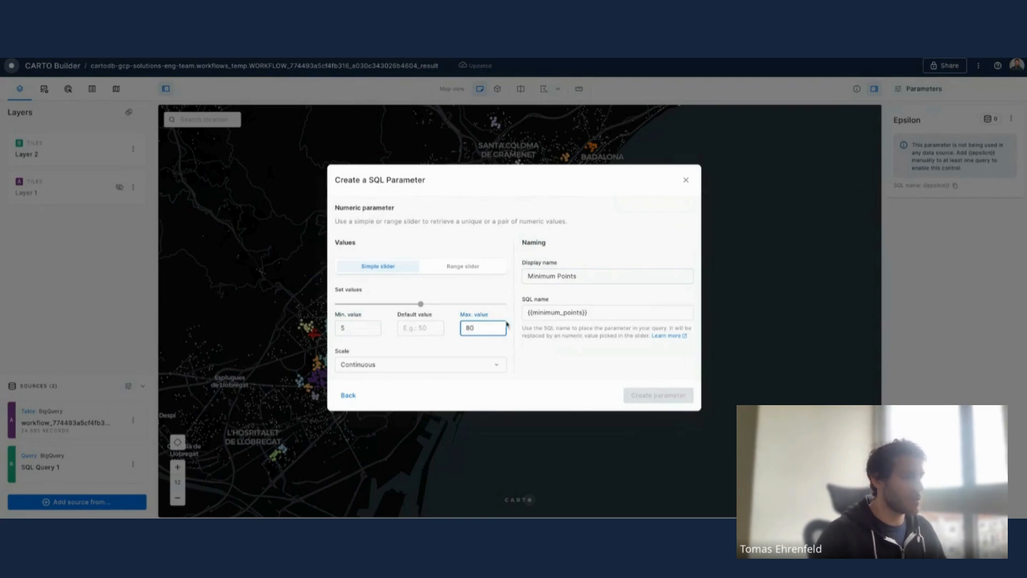
{"action": "left_click", "coordinate": [431, 328]}
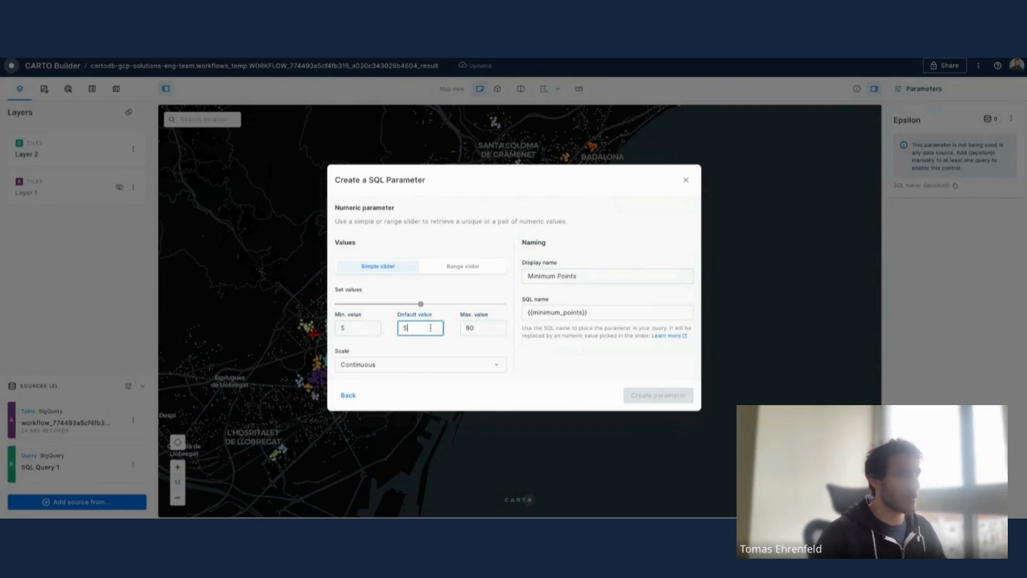
{"action": "key", "text": "BackSpace"}
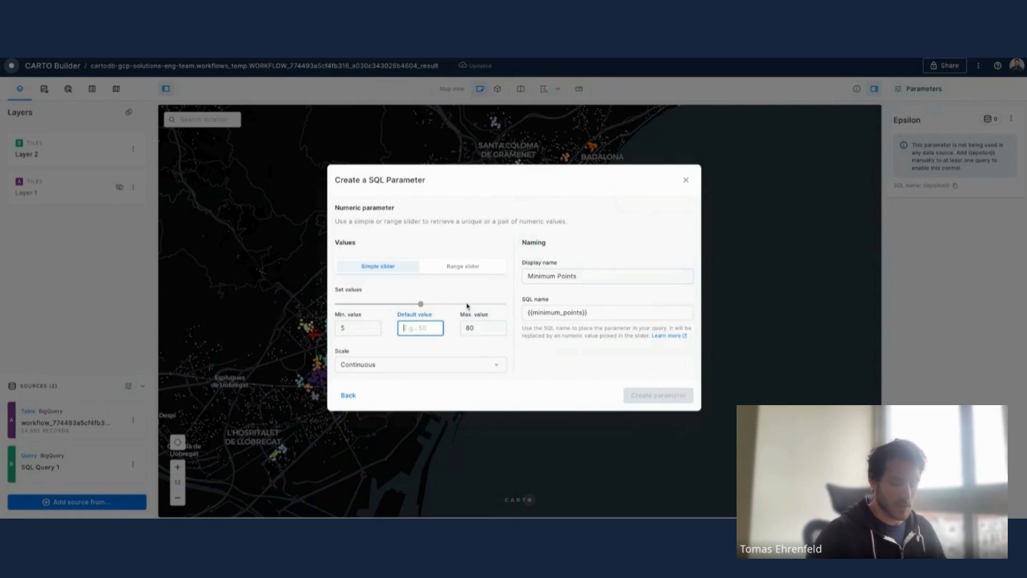
{"action": "type", "text": "30"}
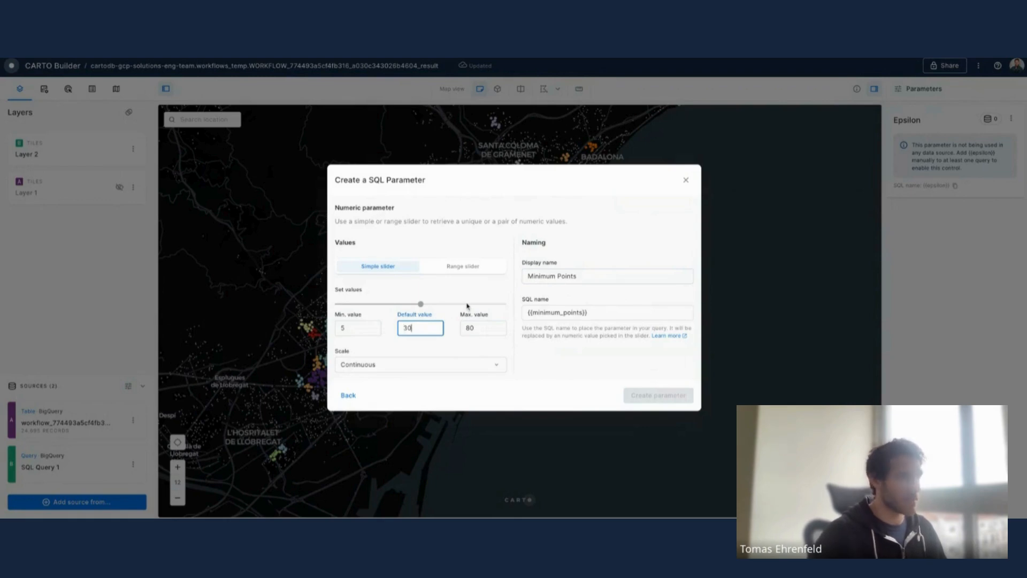
- Make the Minimum Points scale discrete with a step increment of 5 and create the parameter
{"action": "left_click", "coordinate": [422, 371]}
{"action": "left_click", "coordinate": [405, 403]}
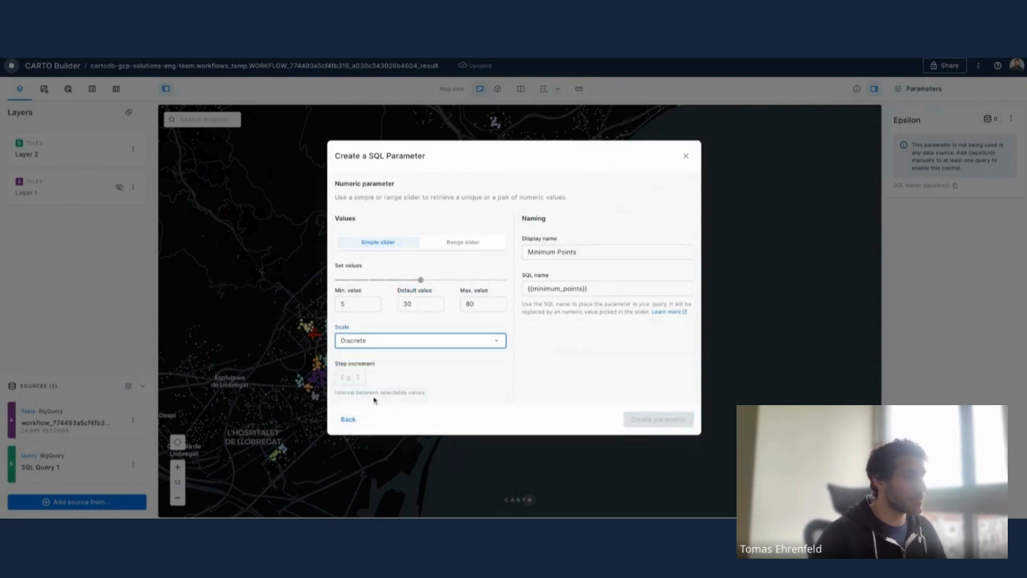
{"action": "left_click", "coordinate": [350, 377]}
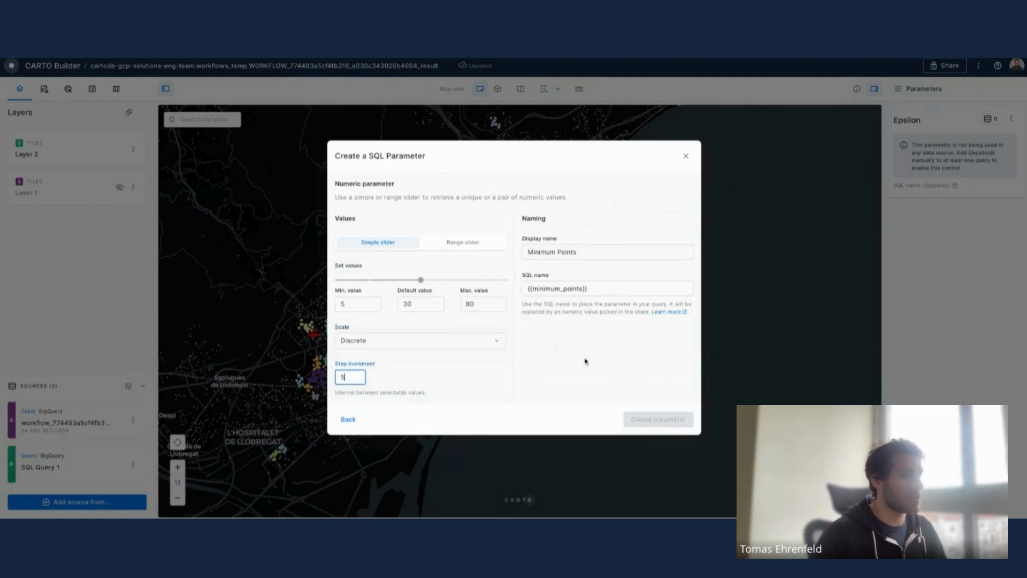
{"action": "type", "text": "5"}
{"action": "left_click", "coordinate": [658, 418]}
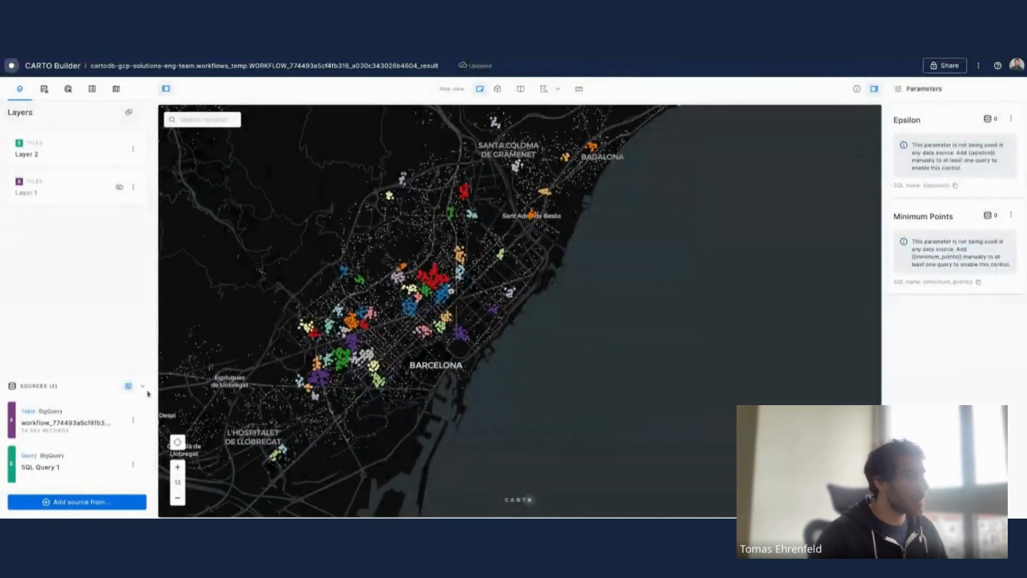
- In SQL Query 1, replace the distance argument of st_clusterdbscan with the parameter {{epsilon}}
{"action": "left_click", "coordinate": [50, 470]}
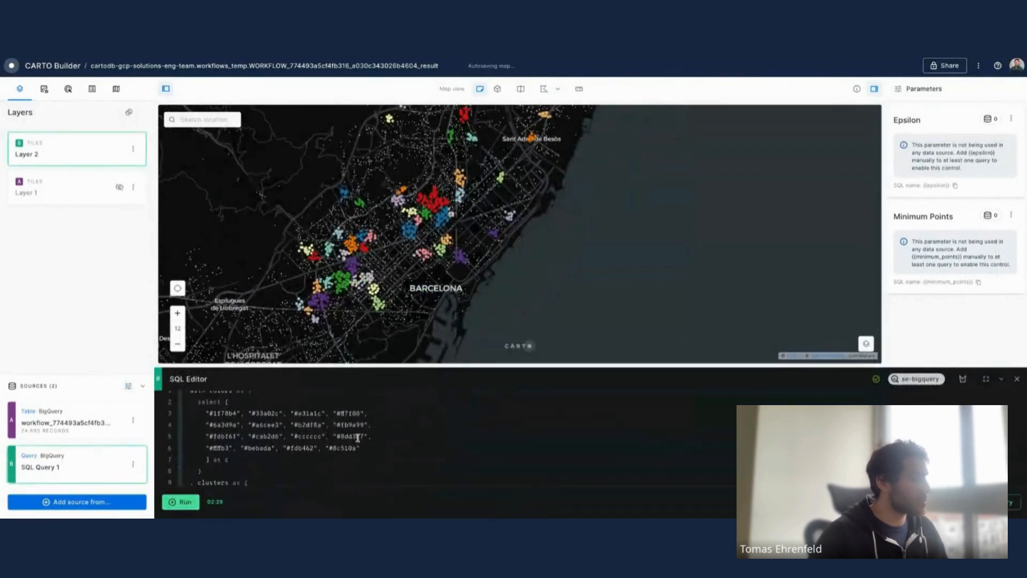
{"action": "scroll", "coordinate": [357, 437], "scroll_direction": "down", "scroll_amount": 5}
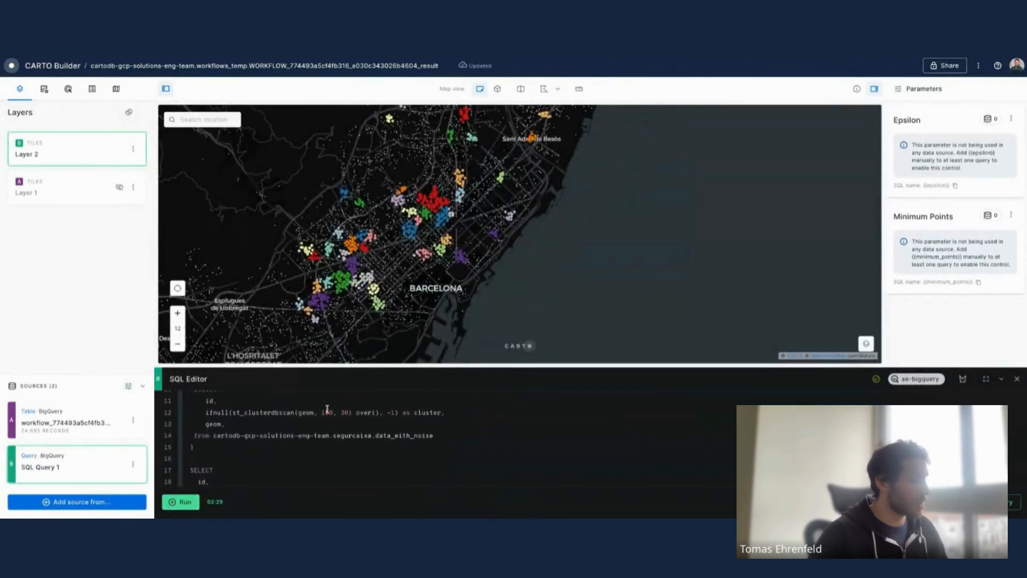
{"action": "scroll", "coordinate": [338, 432], "scroll_direction": "up", "scroll_amount": 1}
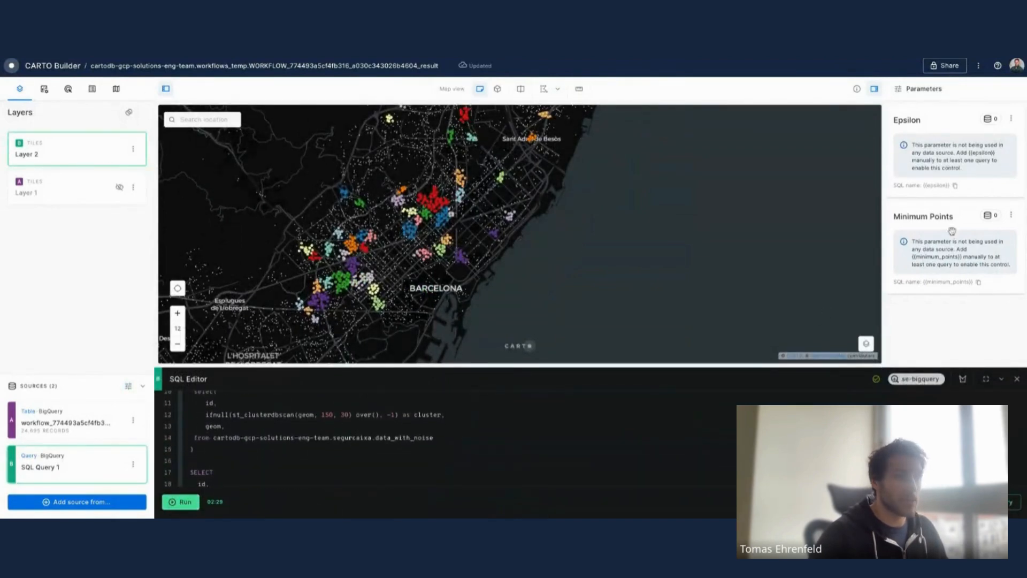
{"action": "left_click", "coordinate": [955, 185]}
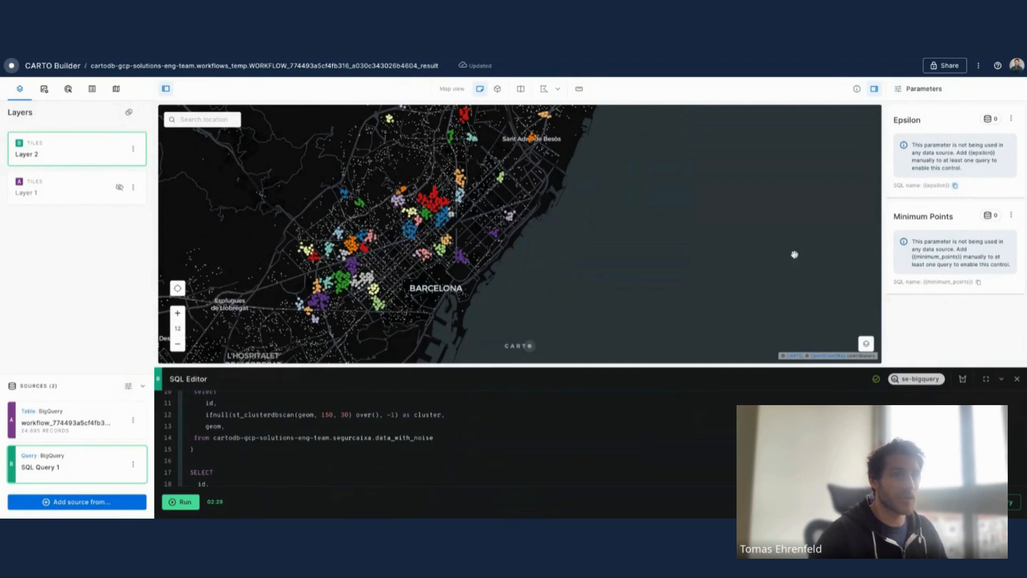
{"action": "double_click", "coordinate": [327, 415]}
{"action": "key", "text": "ctrl+v"}
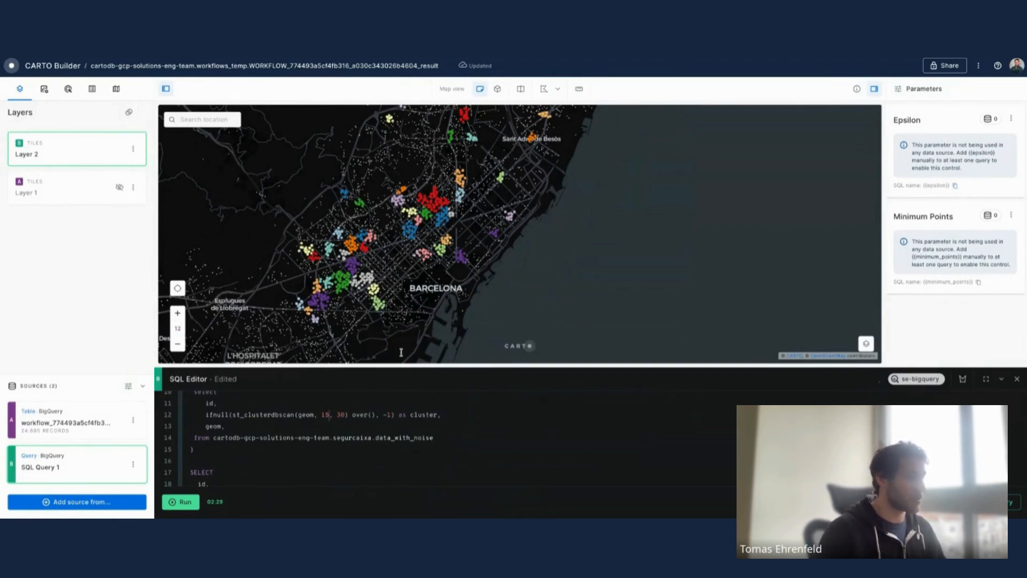
- Replace the minimum-points argument of st_clusterdbscan with {{minimum_points}} and run the query
{"action": "left_click", "coordinate": [979, 283]}
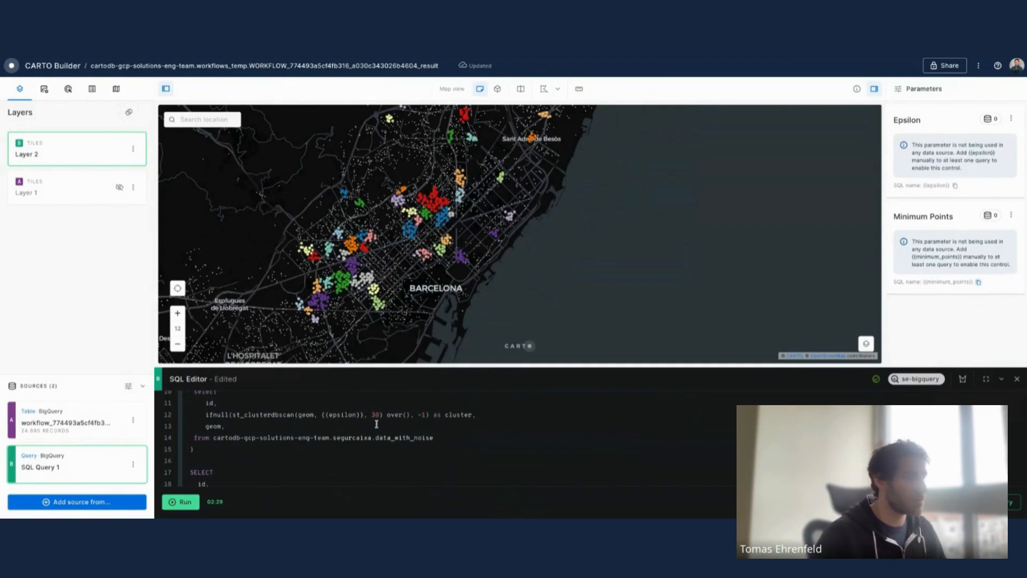
{"action": "key", "text": "ctrl+v"}
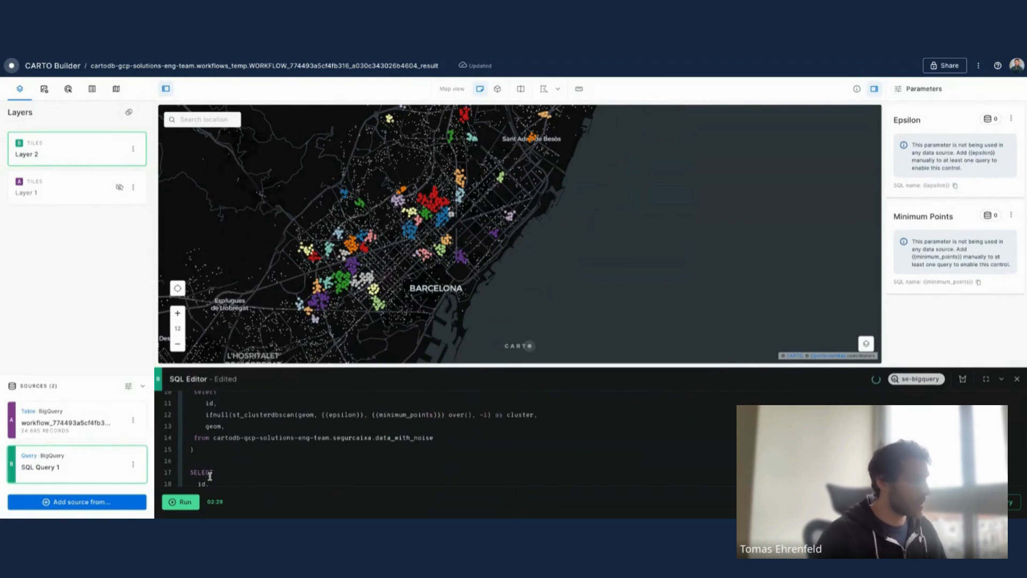
{"action": "left_click", "coordinate": [181, 501]}
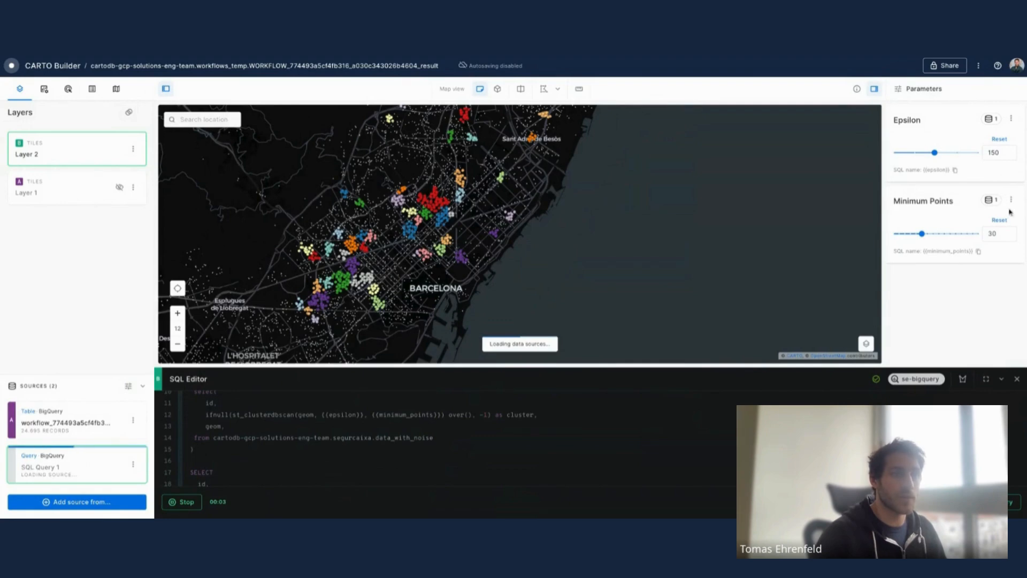
- Close the SQL editor and test the clustering with Minimum Points at 40 and at 45
{"action": "left_click", "coordinate": [1017, 378]}
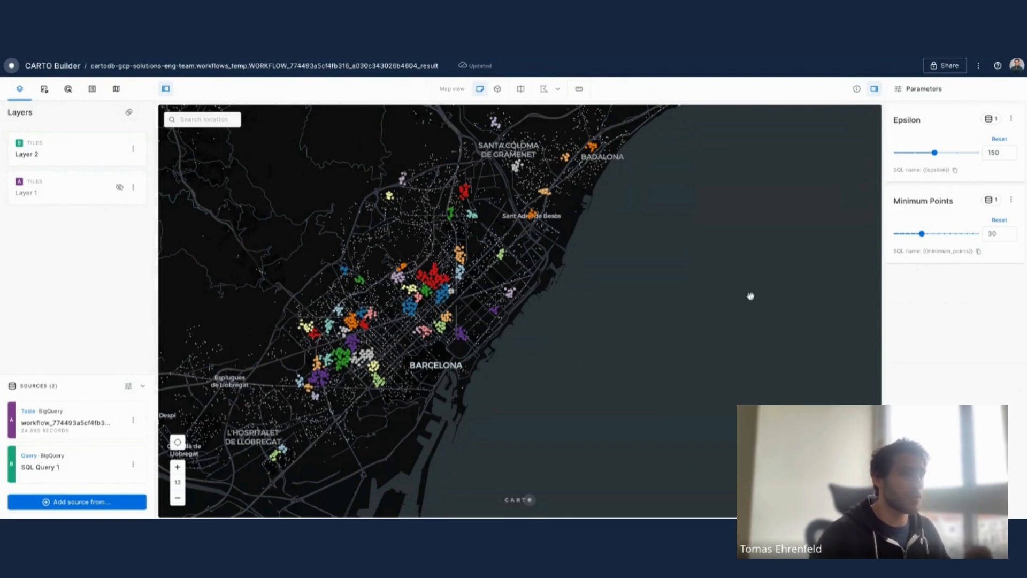
{"action": "mouse_move", "coordinate": [920, 237]}
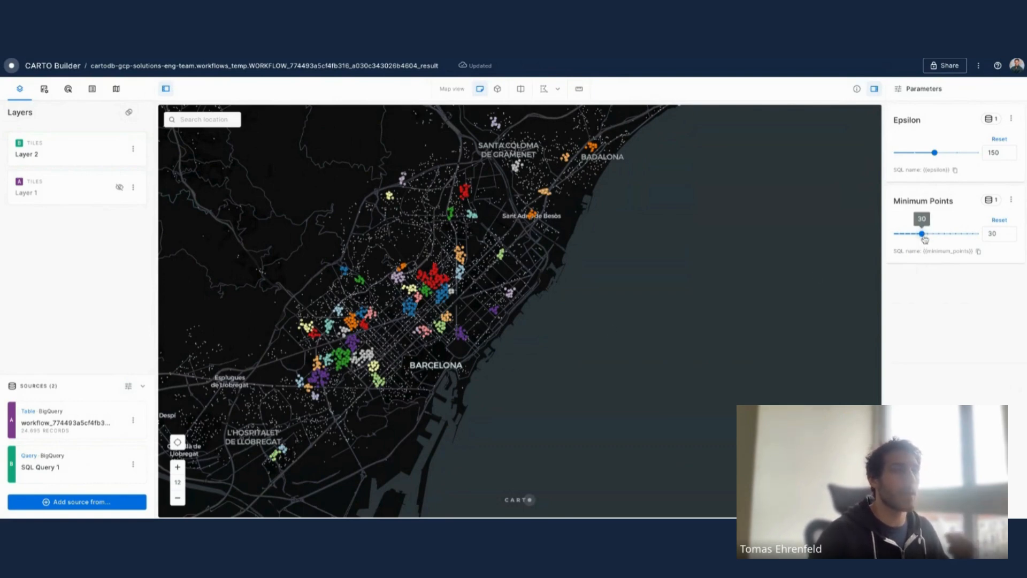
{"action": "left_click_drag", "start_coordinate": [925, 239], "coordinate": [936, 239]}
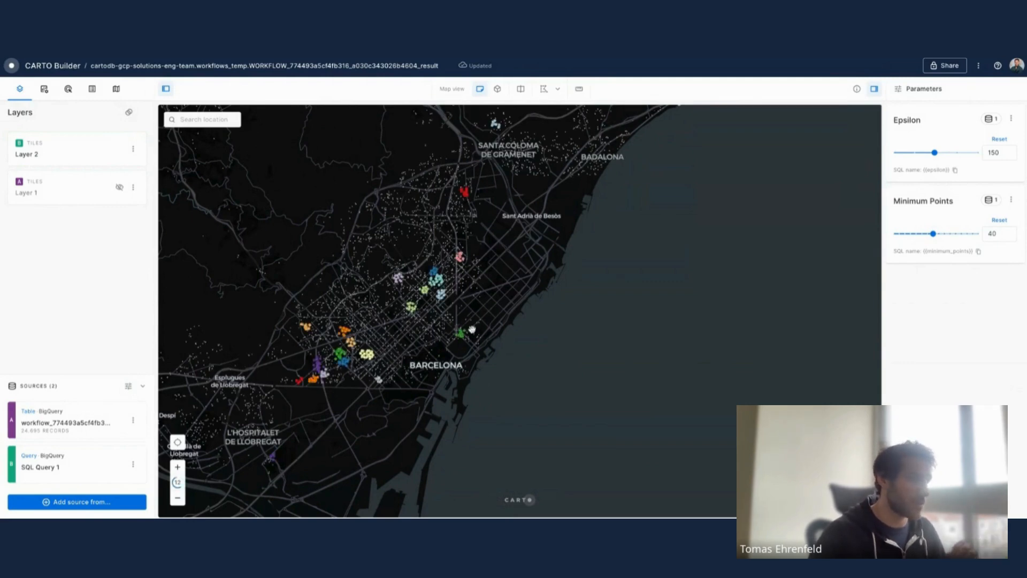
{"action": "mouse_move", "coordinate": [935, 235]}
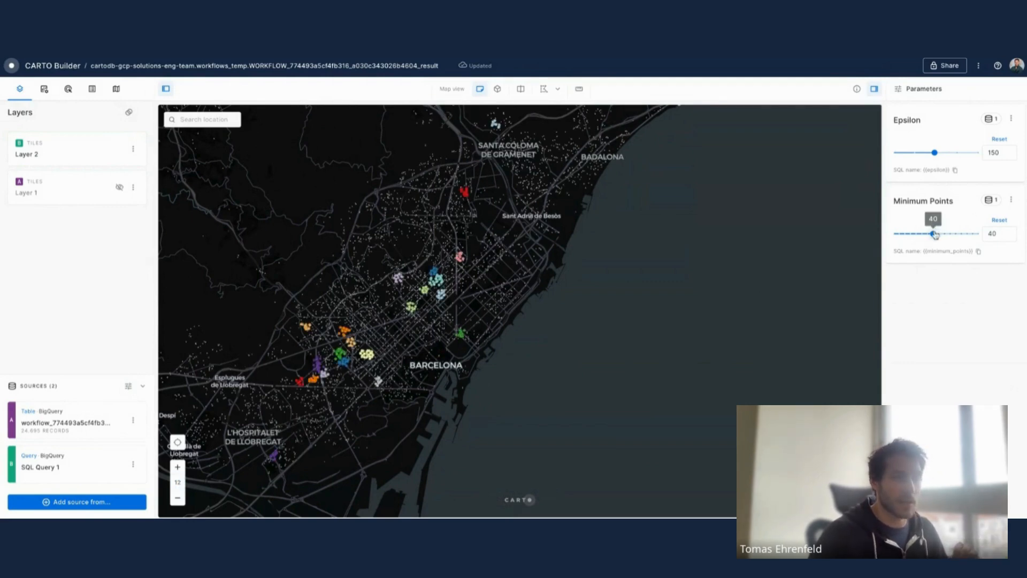
{"action": "left_click_drag", "start_coordinate": [934, 235], "coordinate": [939, 234]}
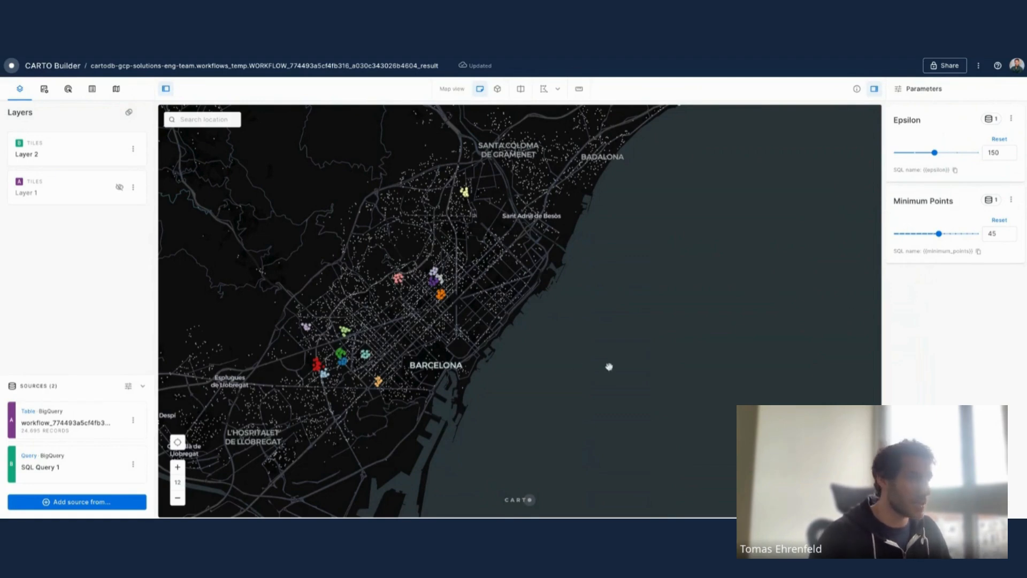
- Lower the Minimum Points parameter to 25 for the clusters across the wider Barcelona area
{"action": "left_click_drag", "start_coordinate": [431, 337], "coordinate": [468, 342]}
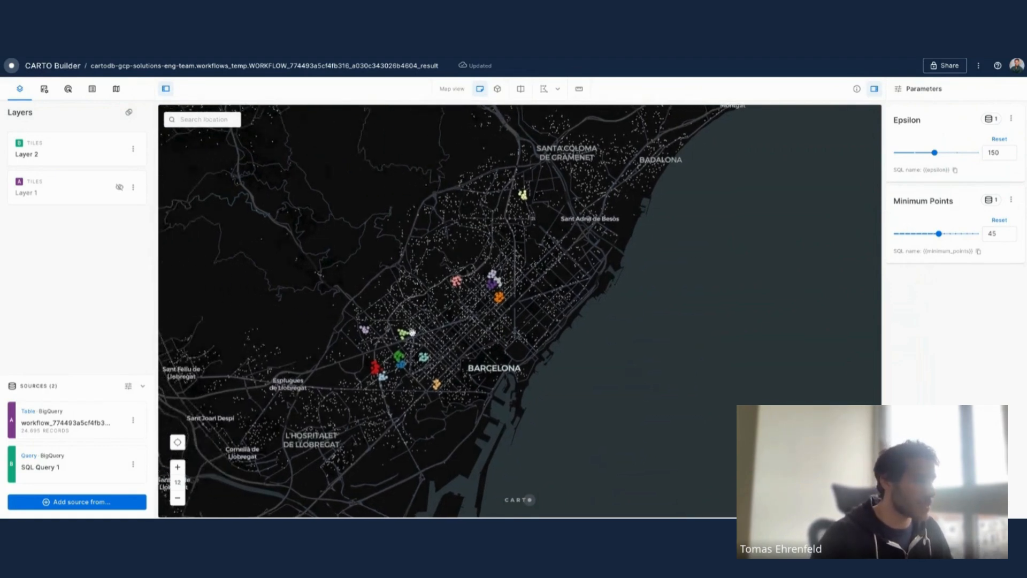
{"action": "scroll", "coordinate": [423, 341], "scroll_direction": "down", "scroll_amount": 5}
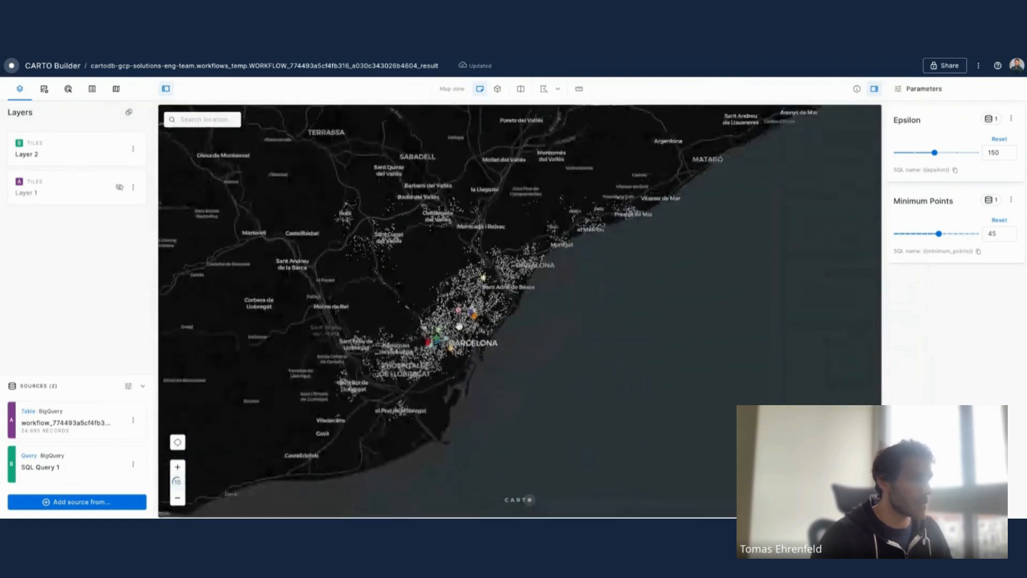
{"action": "mouse_move", "coordinate": [938, 238]}
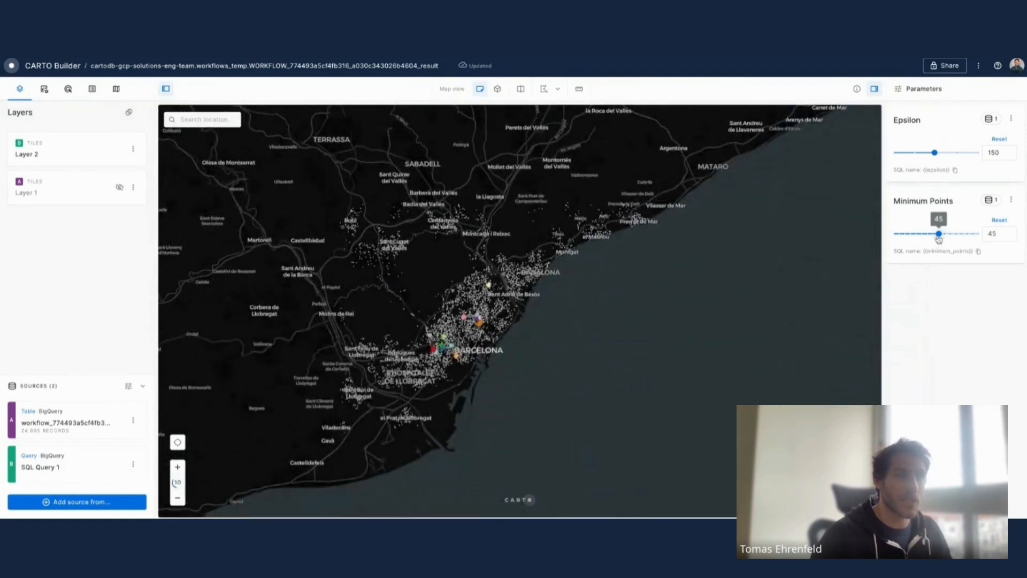
{"action": "key", "text": "Left"}
{"action": "key", "text": "Left"}
{"action": "key", "text": "Left"}
{"action": "key", "text": "Left"}
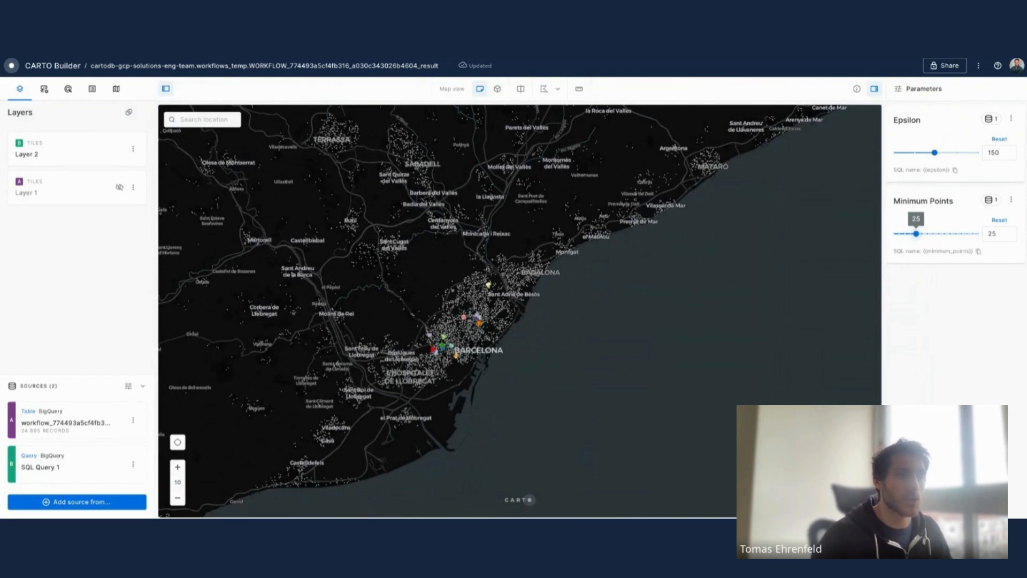
- Raise the Epsilon parameter to its maximum of 300
{"action": "left_click_drag", "start_coordinate": [936, 154], "coordinate": [966, 154]}
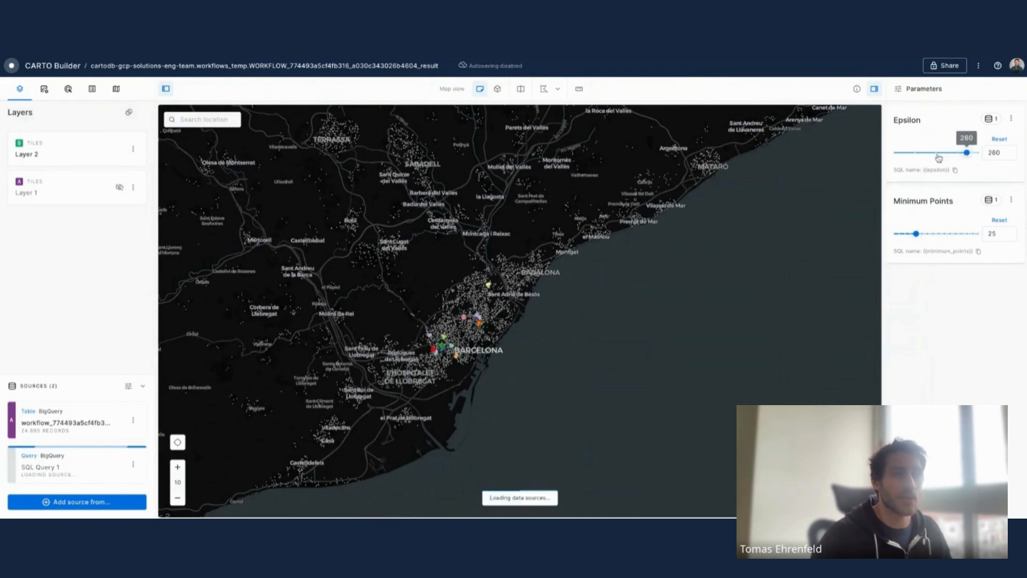
{"action": "key", "text": "Right"}
{"action": "key", "text": "Right"}
{"action": "key", "text": "Right"}
{"action": "key", "text": "Right"}
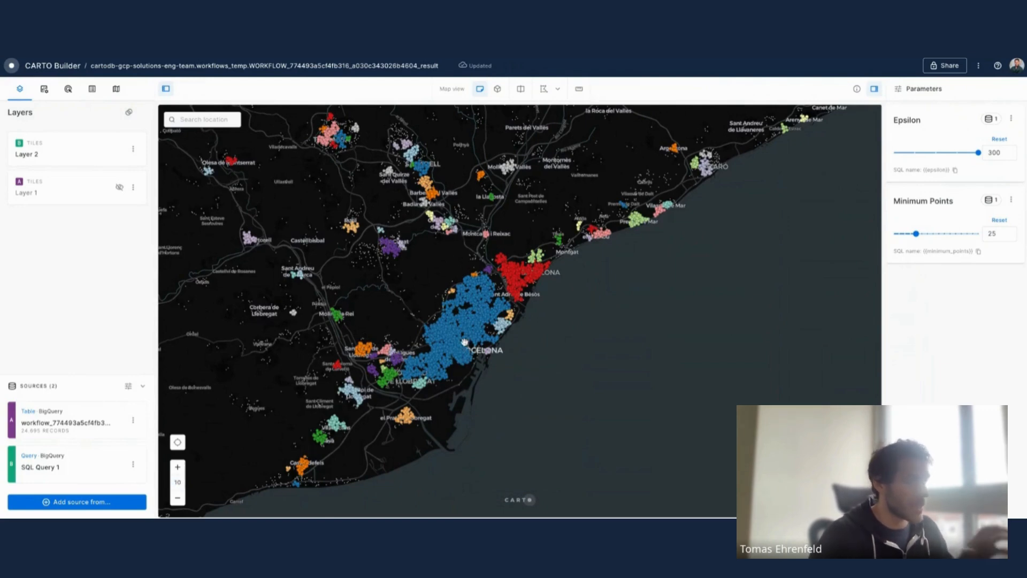
- Examine the recalculated clusters in Barcelona, around Badalona and along the coast near Mataró, at close and regional scale
{"action": "scroll", "coordinate": [460, 332], "scroll_direction": "up", "scroll_amount": 3}
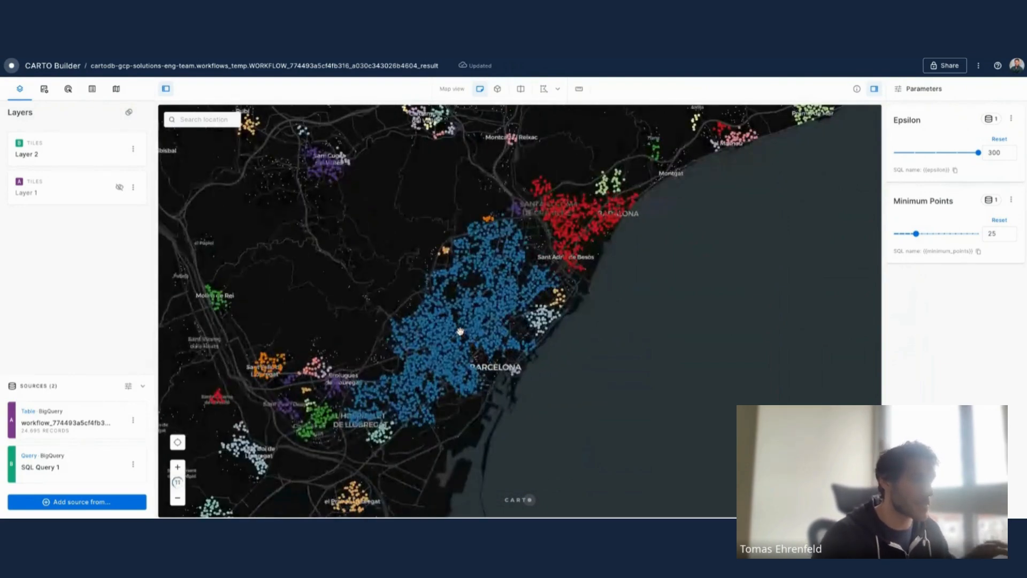
{"action": "scroll", "coordinate": [621, 192], "scroll_direction": "up", "scroll_amount": 3}
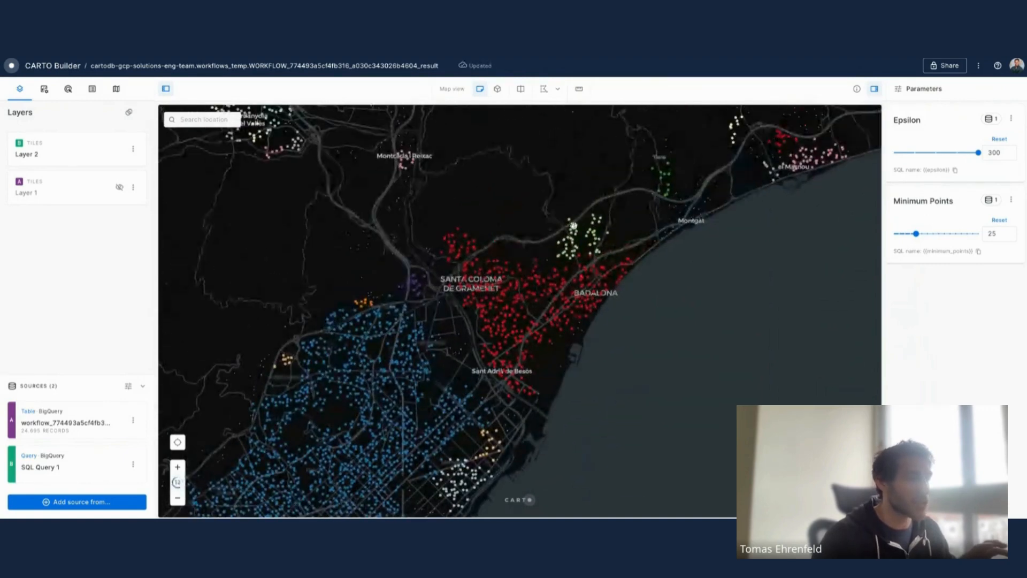
{"action": "scroll", "coordinate": [547, 314], "scroll_direction": "down", "scroll_amount": 5}
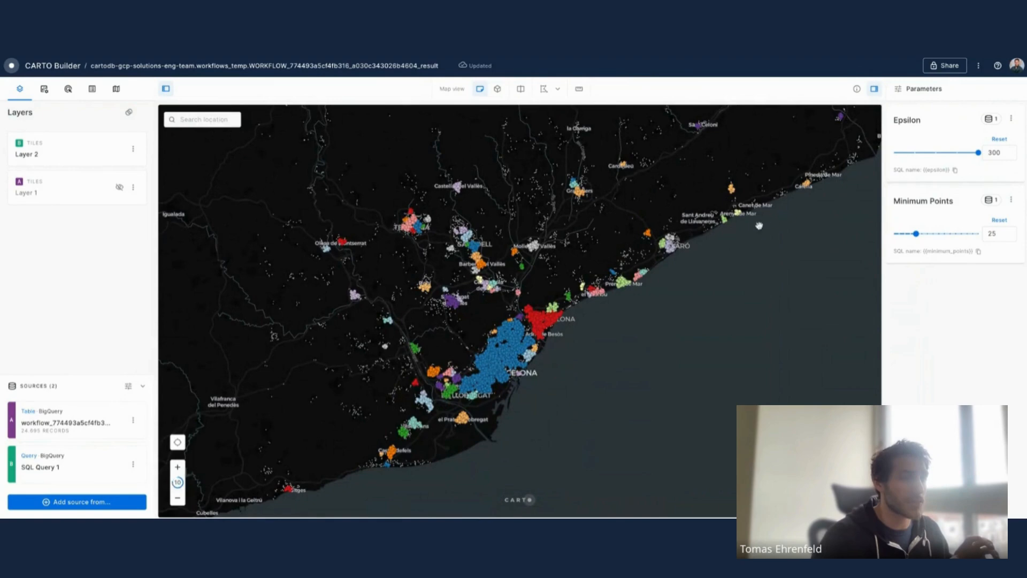
{"action": "scroll", "coordinate": [698, 235], "scroll_direction": "up", "scroll_amount": 5}
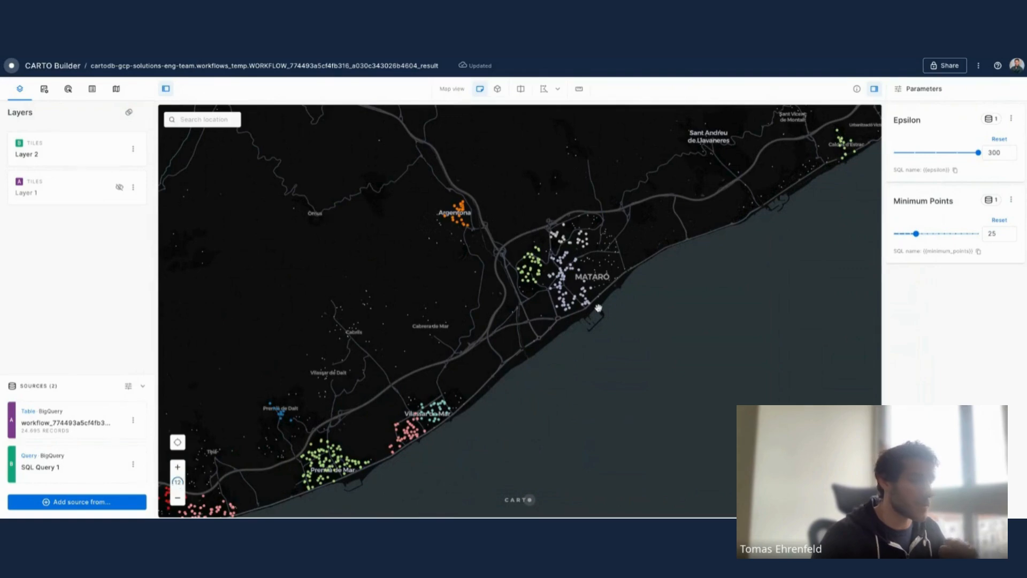
{"action": "scroll", "coordinate": [598, 308], "scroll_direction": "down", "scroll_amount": 5}
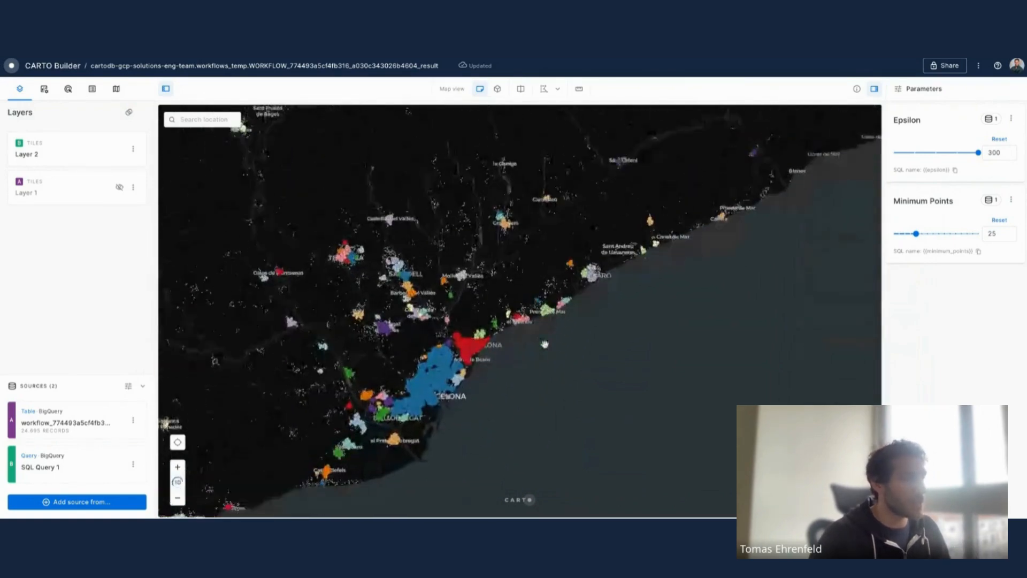